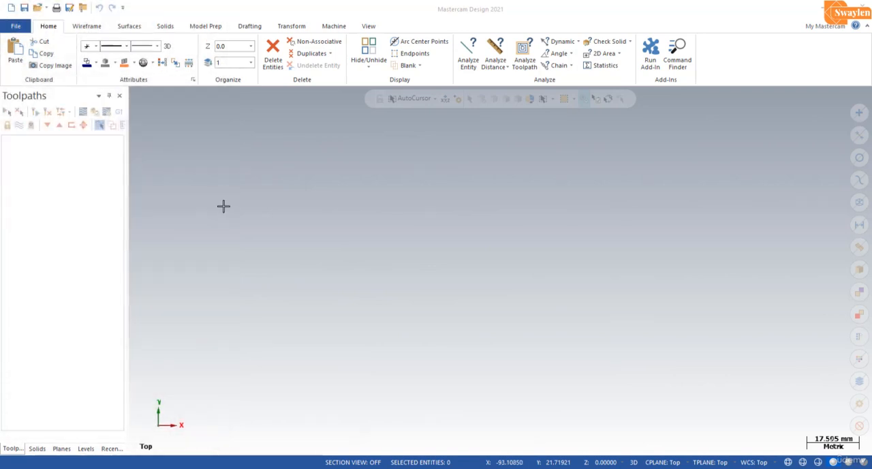
# Create a centre-anchored rectangle 100 mm wide and 20 mm high at the origin.
pyautogui.click(95, 28)
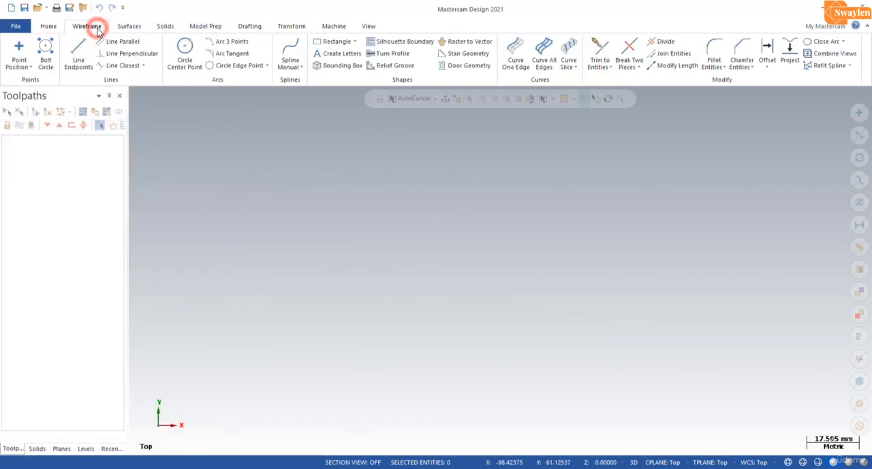
pyautogui.click(327, 43)
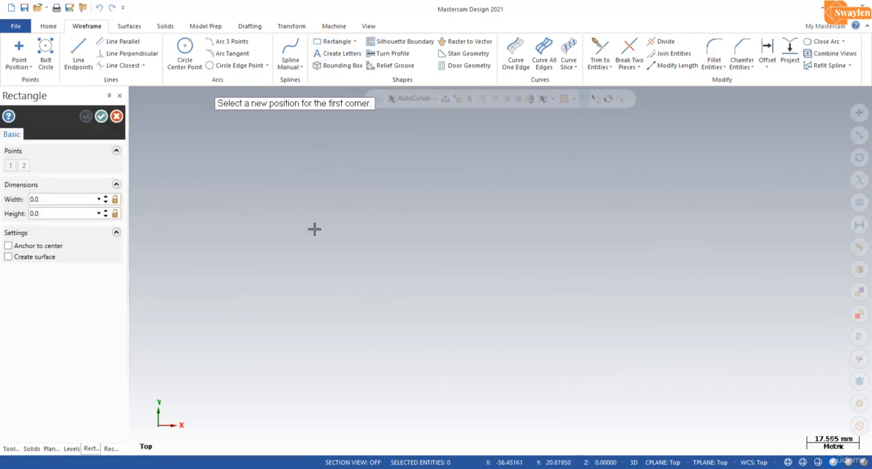
pyautogui.click(34, 246)
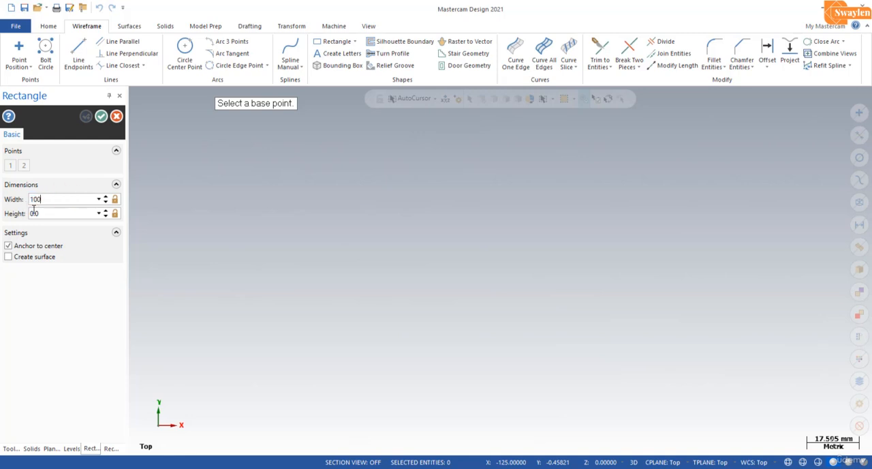
pyautogui.write('20')
pyautogui.click(75, 200)
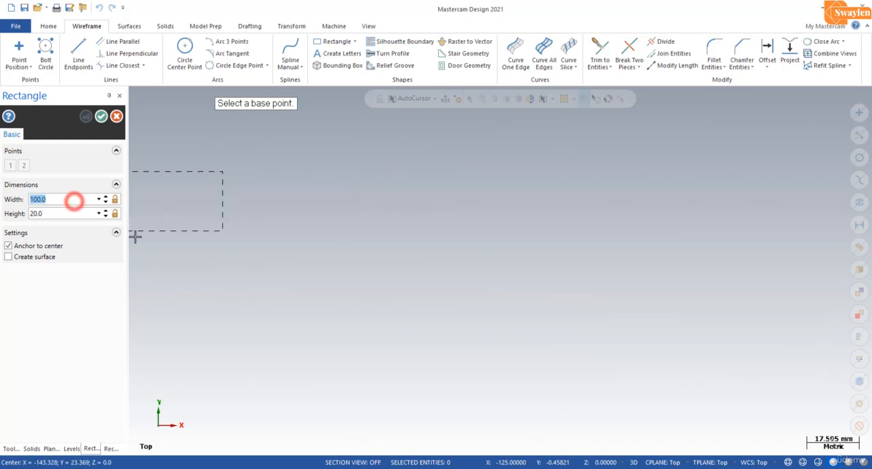
pyautogui.click(500, 268)
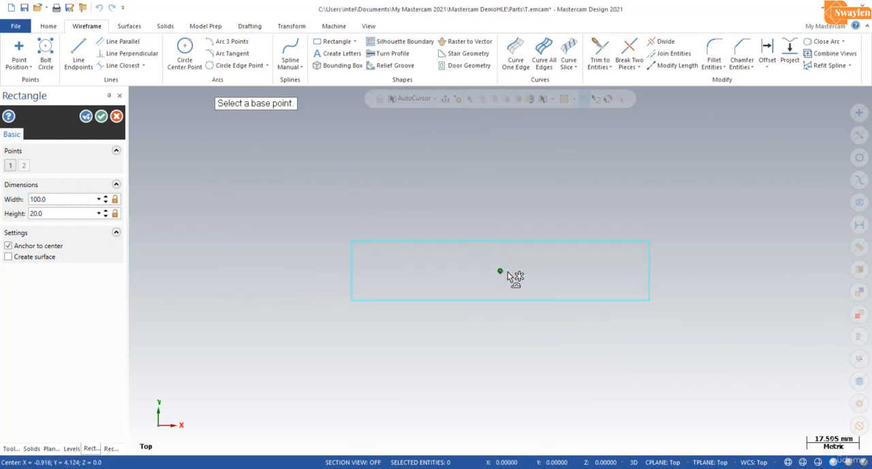
pyautogui.click(101, 117)
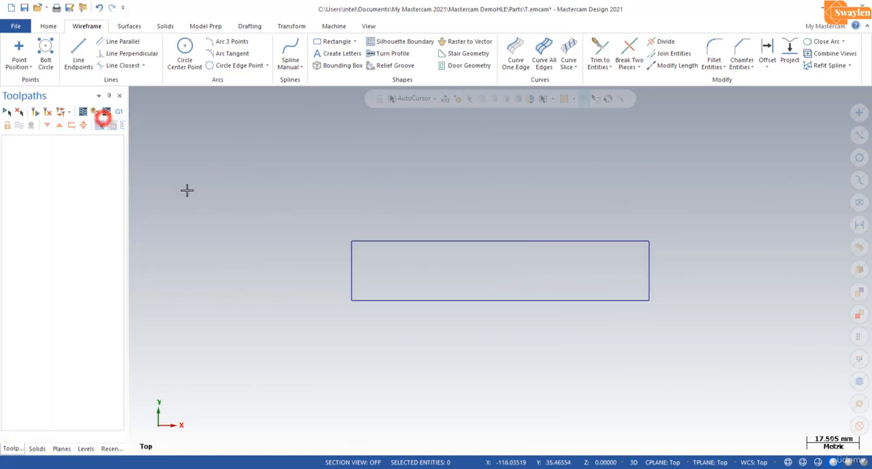
# Fillet all four corners of the rectangle as one chain with a 2 mm radius.
pyautogui.scroll(1, 600, 291)
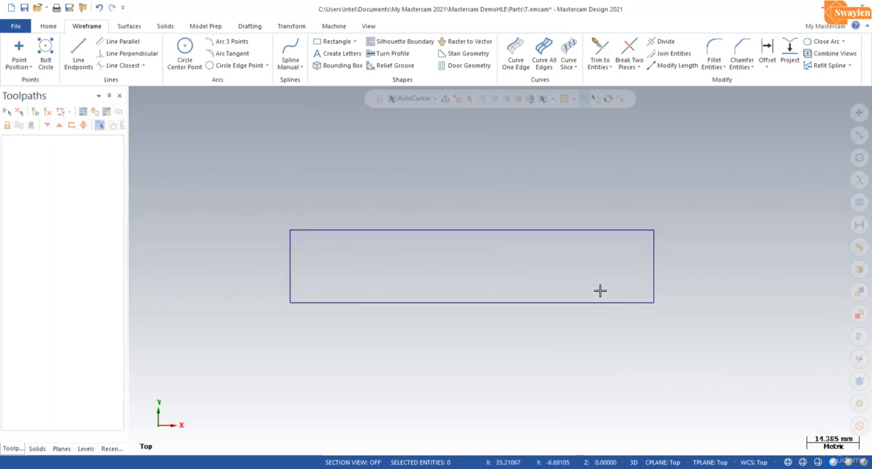
pyautogui.click(714, 67)
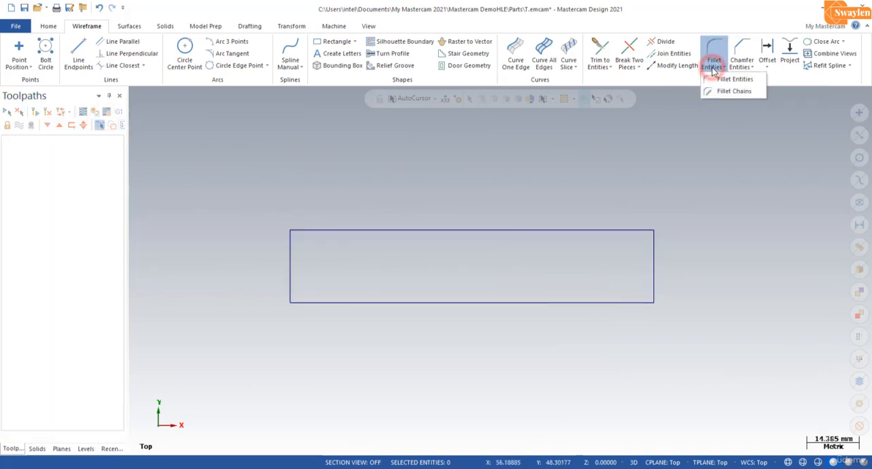
pyautogui.click(726, 92)
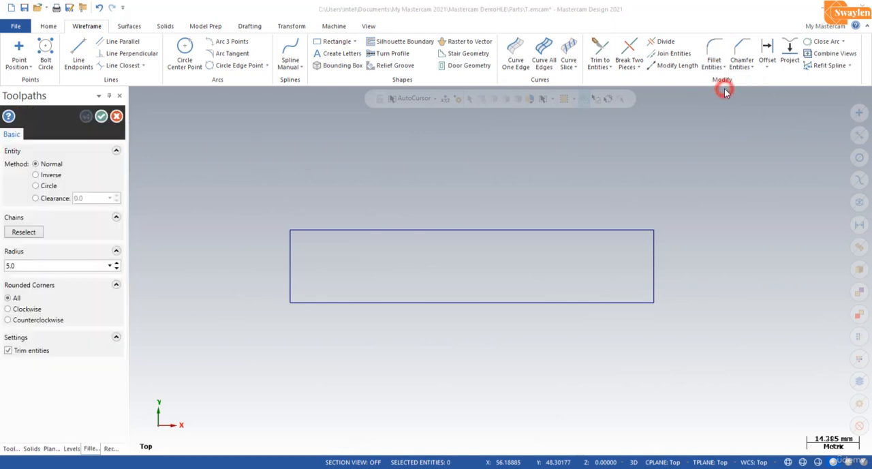
pyautogui.click(291, 237)
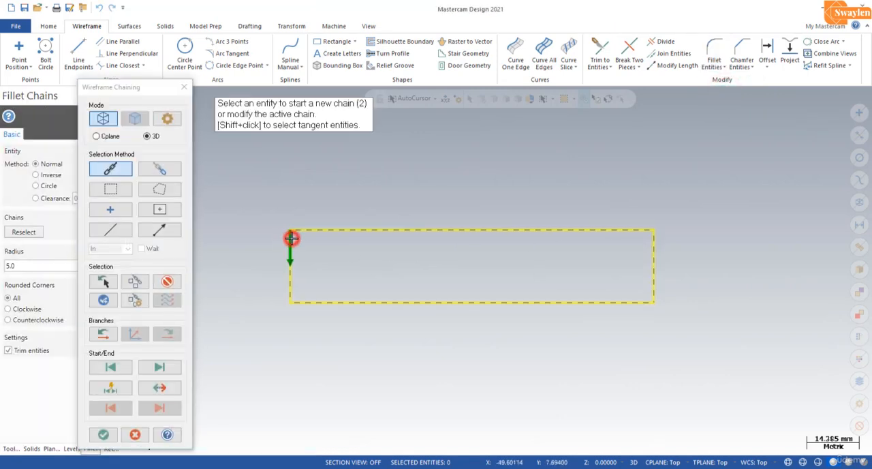
pyautogui.click(106, 435)
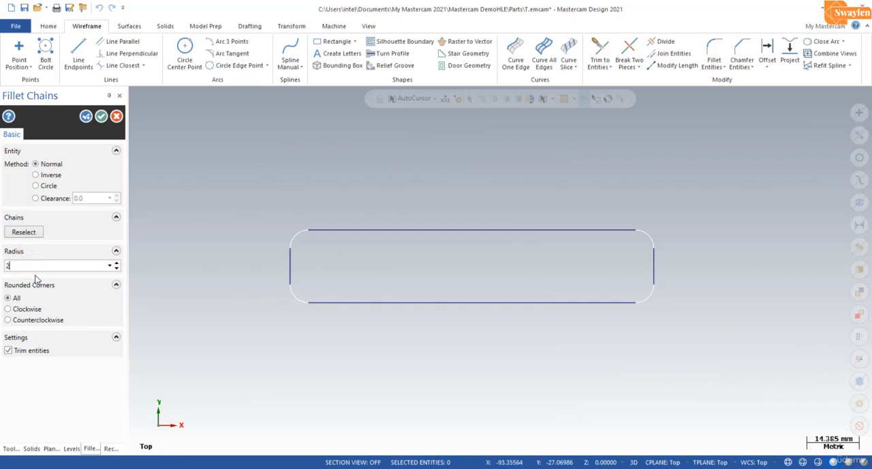
pyautogui.click(101, 116)
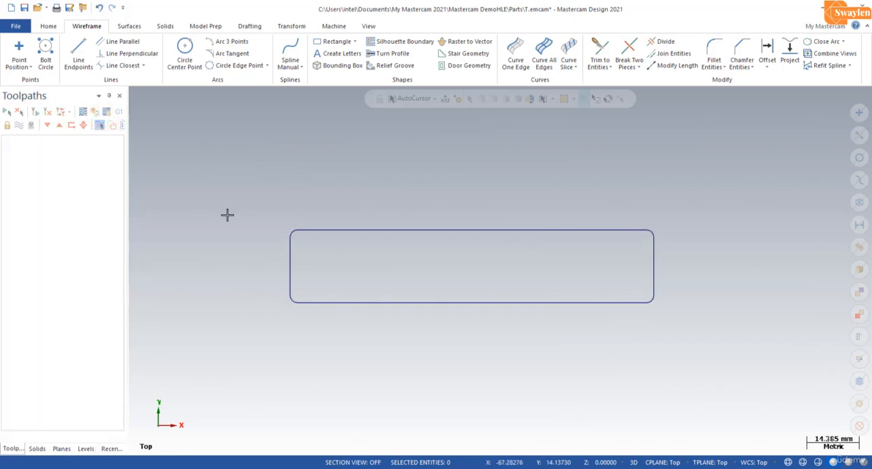
# Draw a circle of 5 mm radius centred on the midpoint of the rectangle's left edge.
pyautogui.click(184, 54)
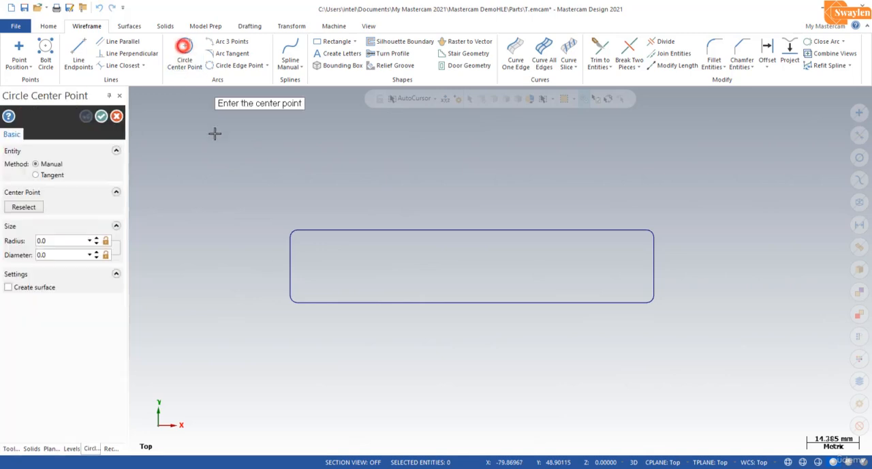
pyautogui.click(291, 269)
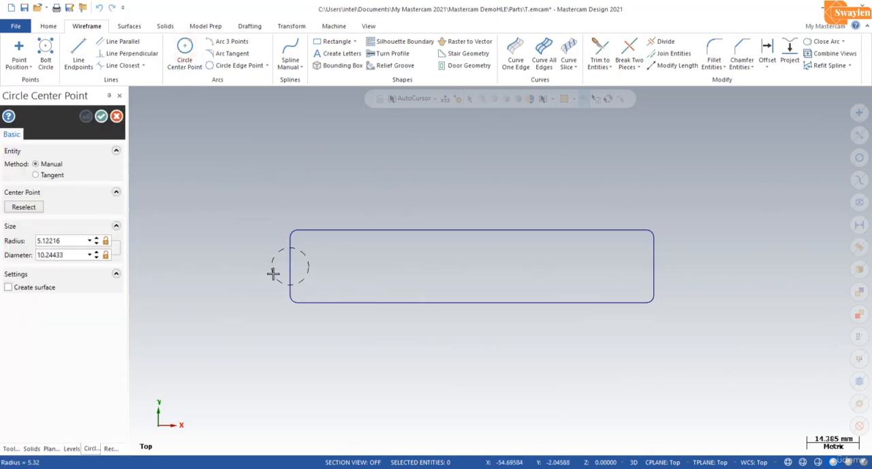
pyautogui.click(272, 275)
pyautogui.click(81, 241)
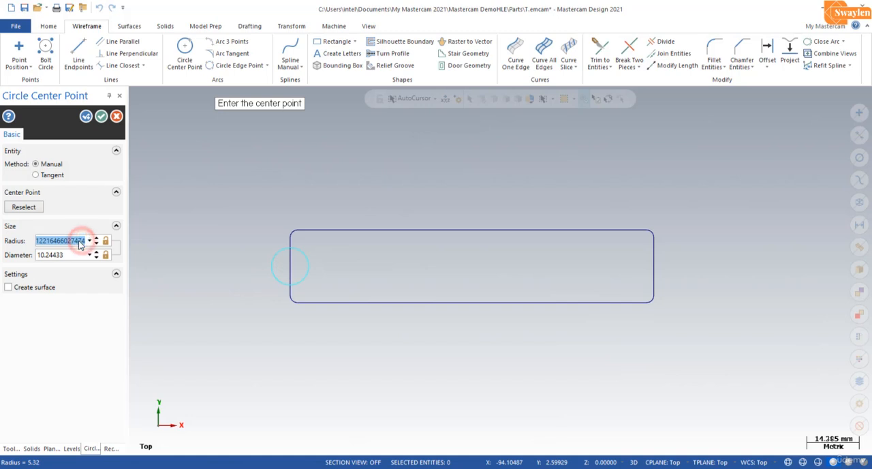
pyautogui.write('5')
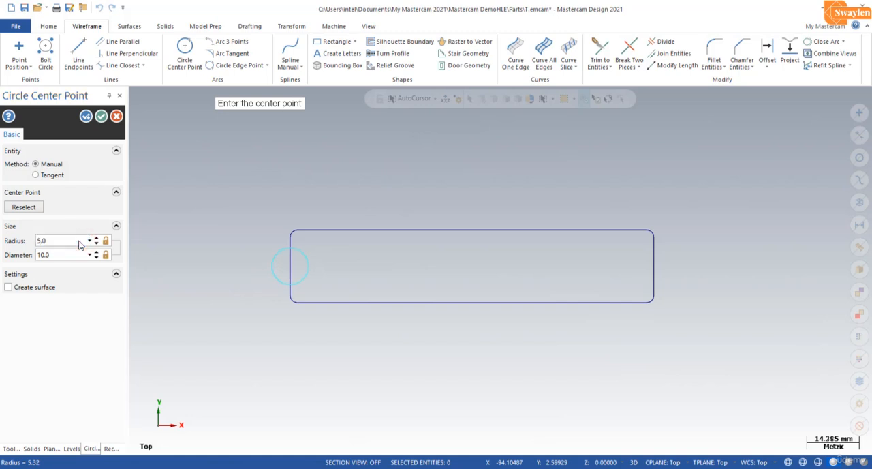
pyautogui.click(101, 117)
# Translate the circle 15 mm in X, moving it instead of copying it.
pyautogui.click(275, 265)
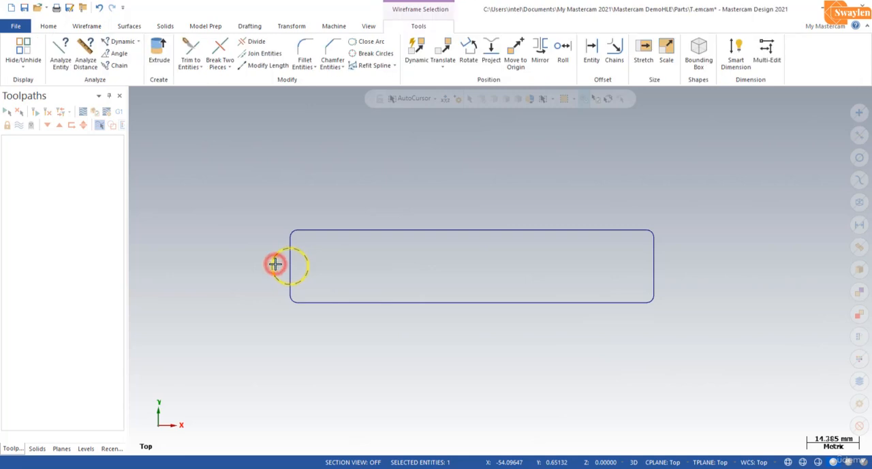
pyautogui.click(444, 50)
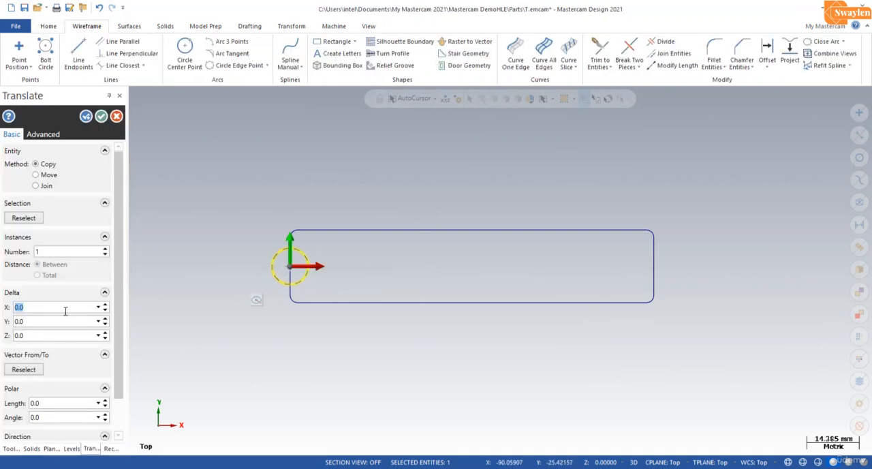
pyautogui.write('15')
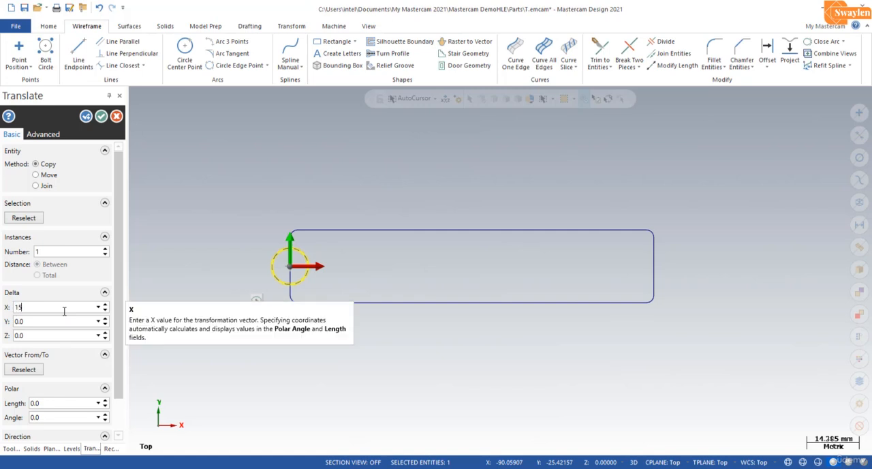
pyautogui.press('Return')
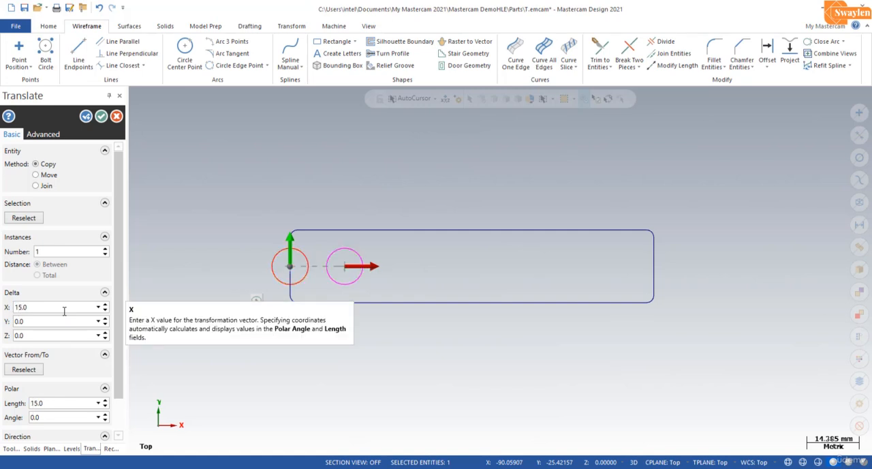
pyautogui.click(37, 174)
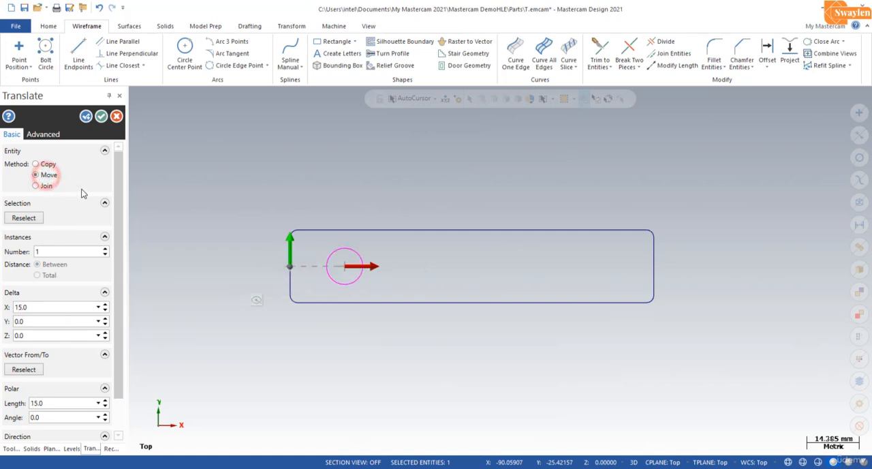
pyautogui.click(101, 118)
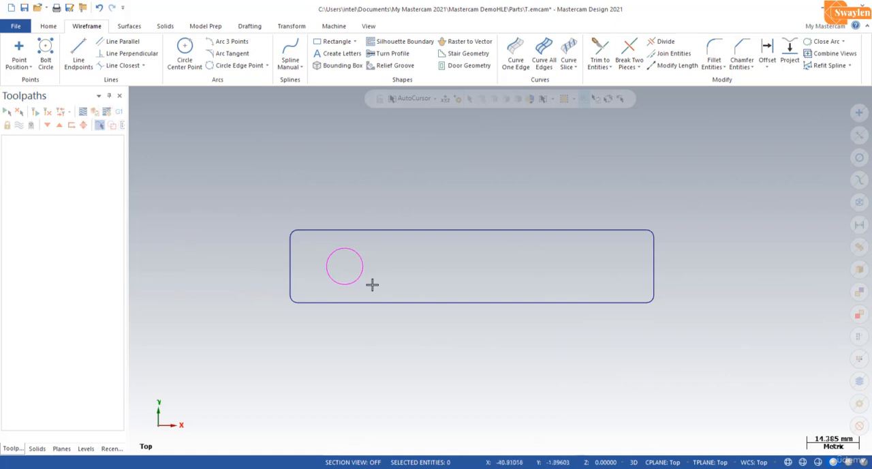
# Mirror a copy of the circle about a vector through the midpoints of the rectangle's upper and lower edges.
pyautogui.click(362, 257)
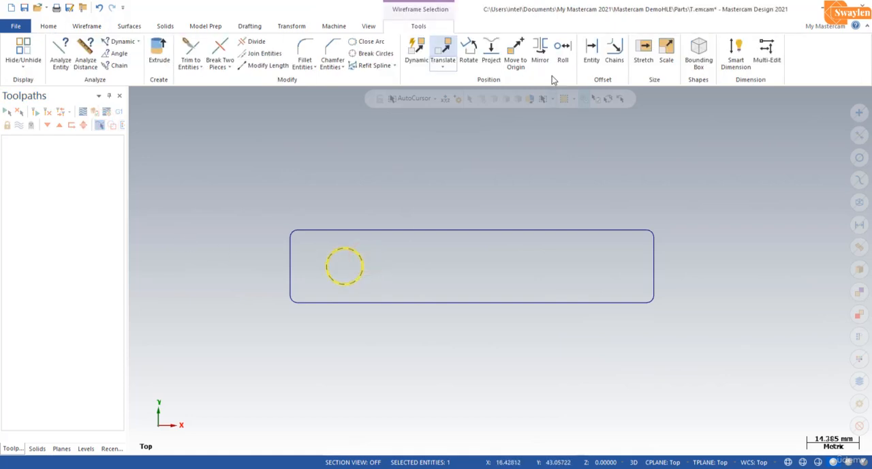
pyautogui.click(542, 46)
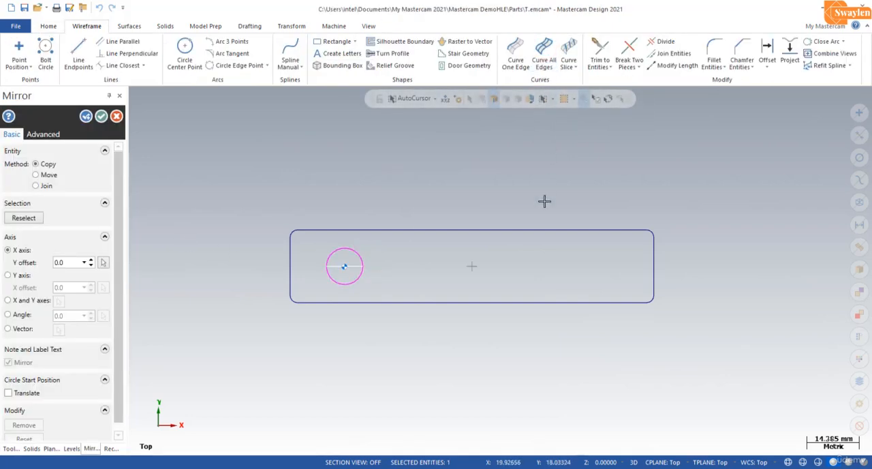
pyautogui.click(20, 330)
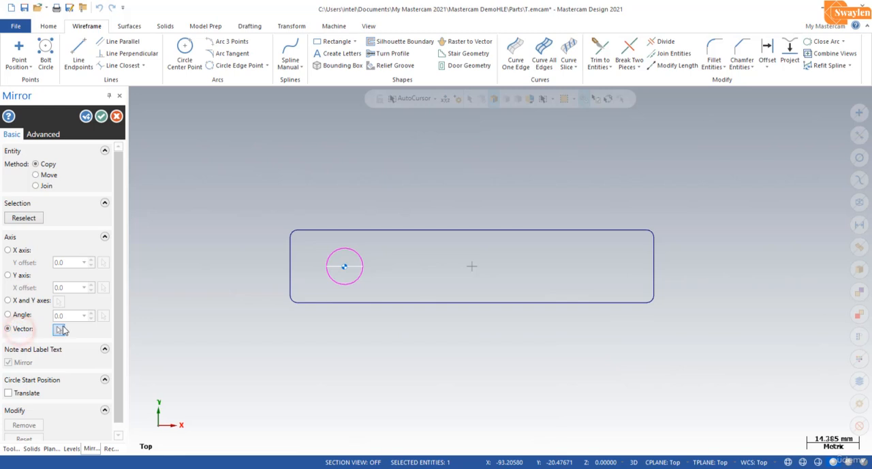
pyautogui.click(59, 329)
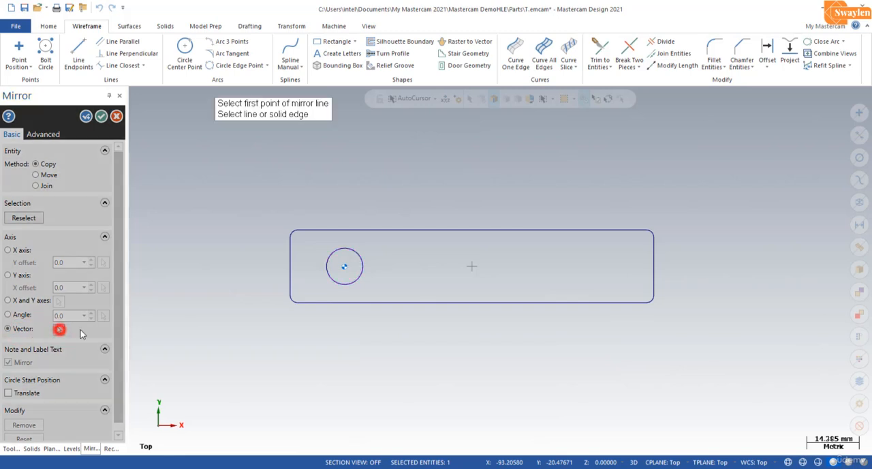
pyautogui.click(472, 230)
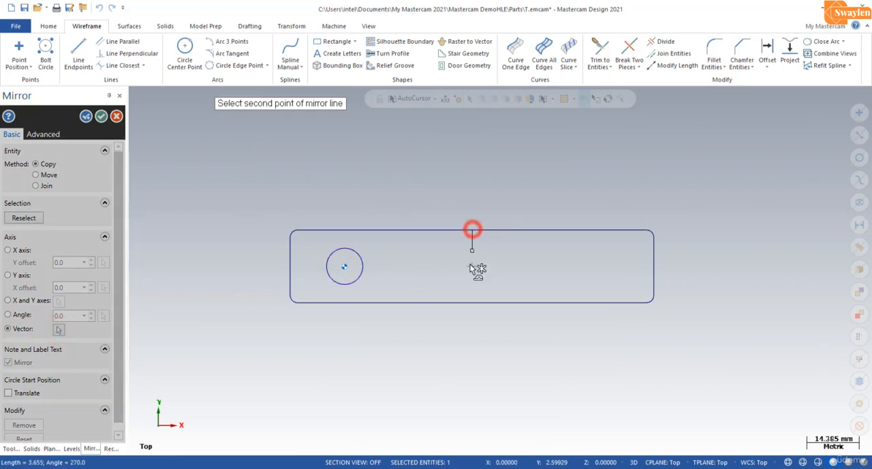
pyautogui.click(471, 303)
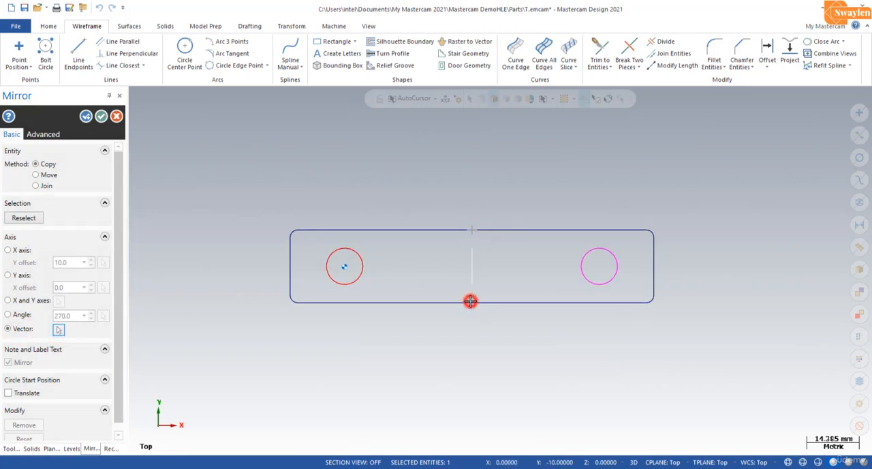
pyautogui.click(103, 117)
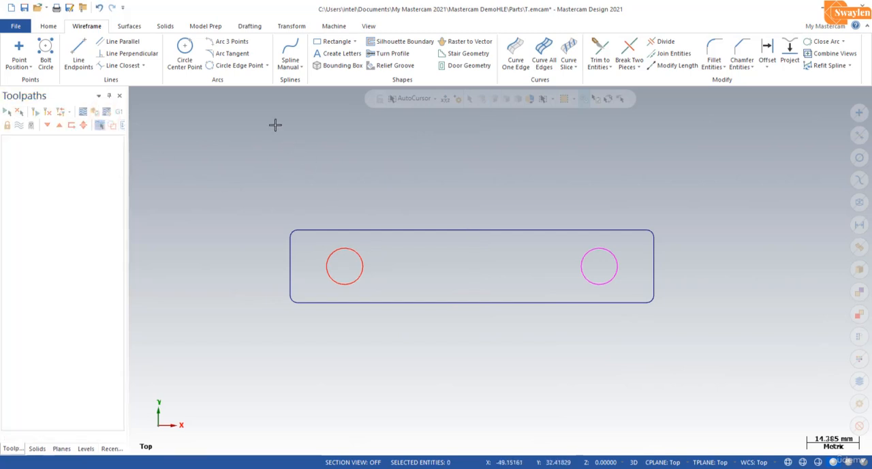
# Draw a vertical line joining the midpoints of the rectangle's upper and lower edges.
pyautogui.click(90, 56)
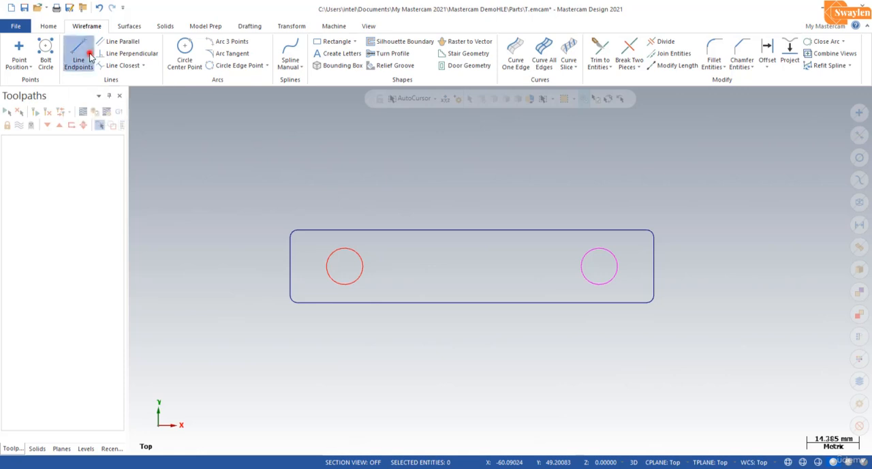
pyautogui.click(472, 230)
pyautogui.click(472, 302)
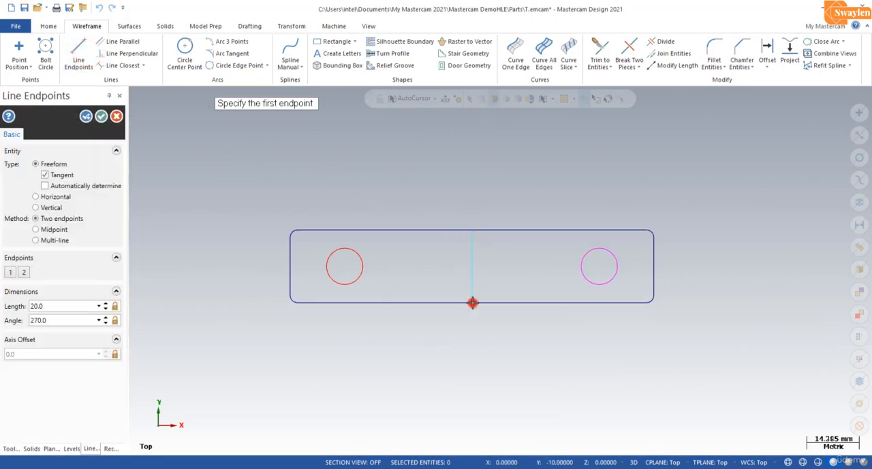
pyautogui.click(101, 116)
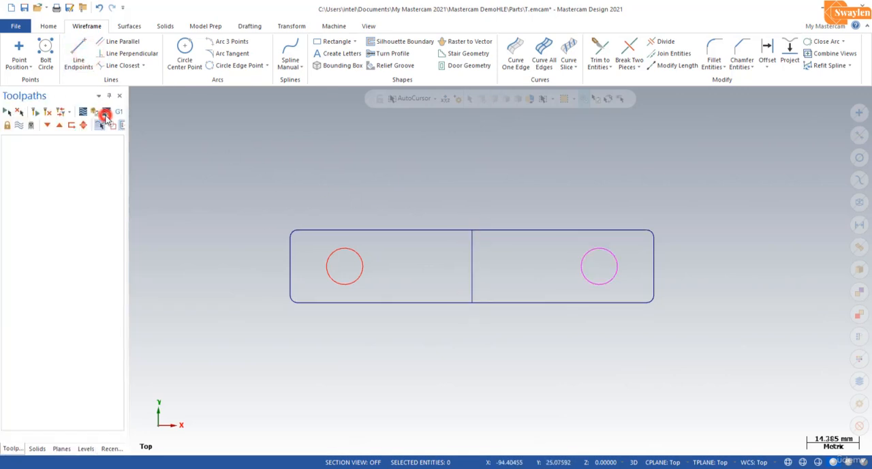
# Draw a circle of 20 mm radius centred on the midpoint of the vertical centre line.
pyautogui.click(191, 58)
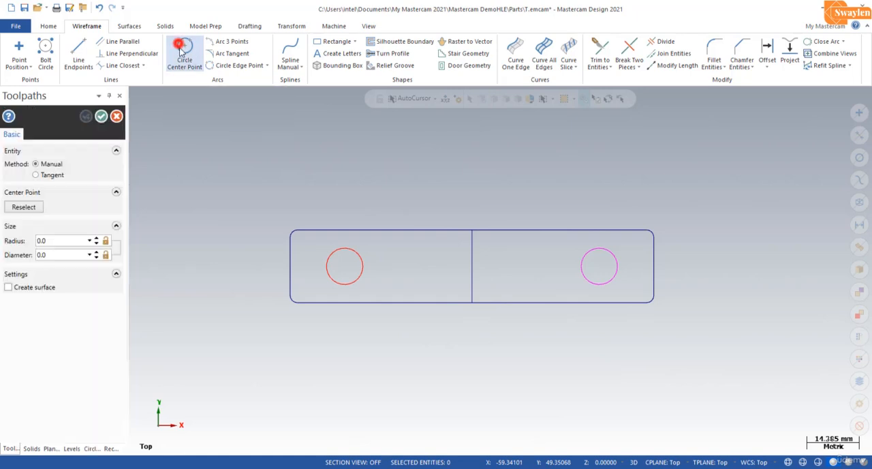
pyautogui.click(474, 267)
pyautogui.click(443, 355)
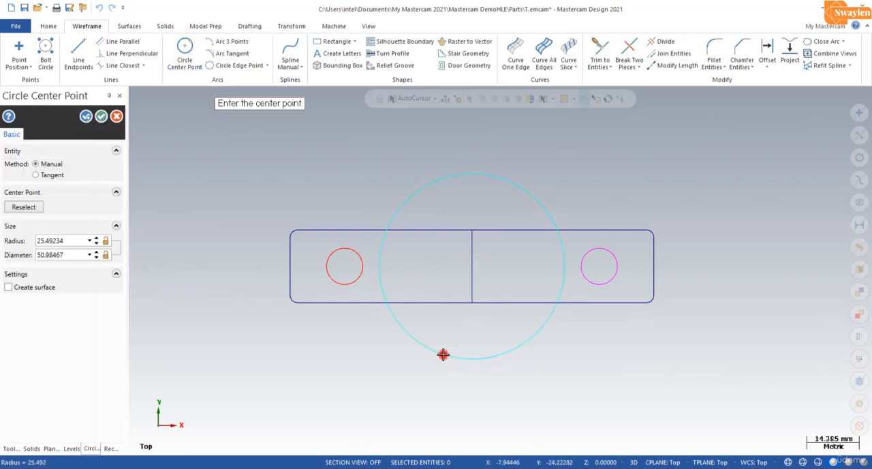
pyautogui.click(76, 240)
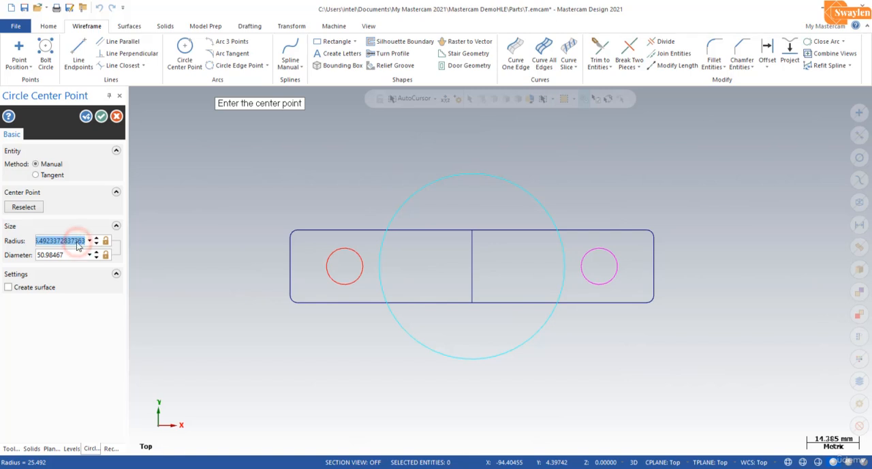
pyautogui.write('20.0')
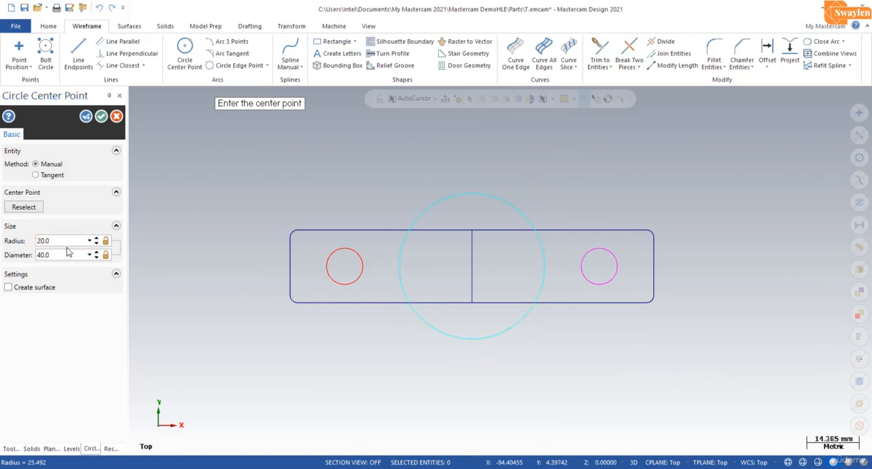
pyautogui.click(86, 119)
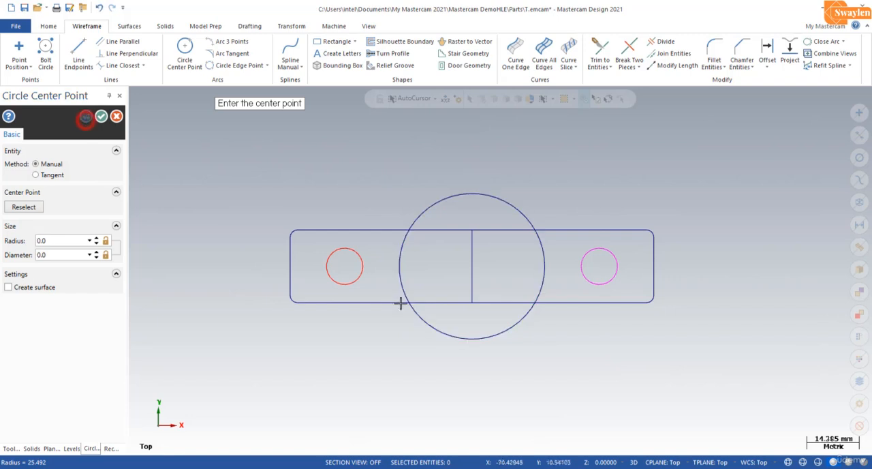
# Draw a concentric inner circle of 15 mm radius at the midpoint of the vertical centre line.
pyautogui.click(472, 267)
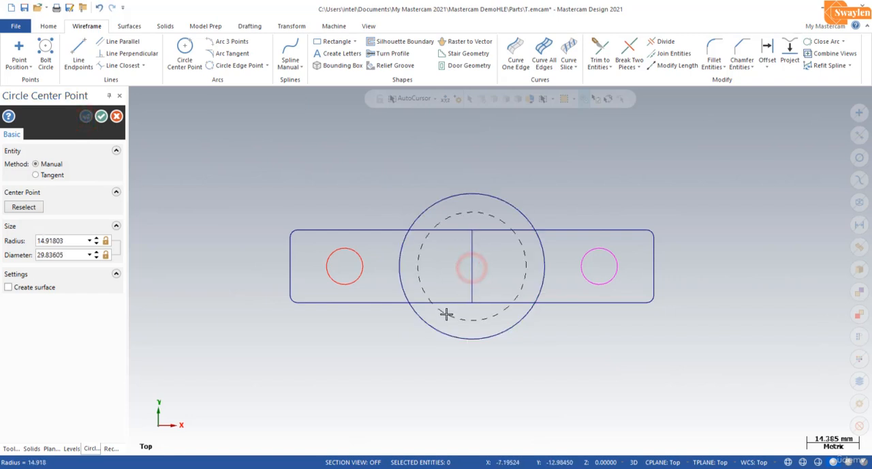
pyautogui.click(445, 312)
pyautogui.doubleClick(79, 240)
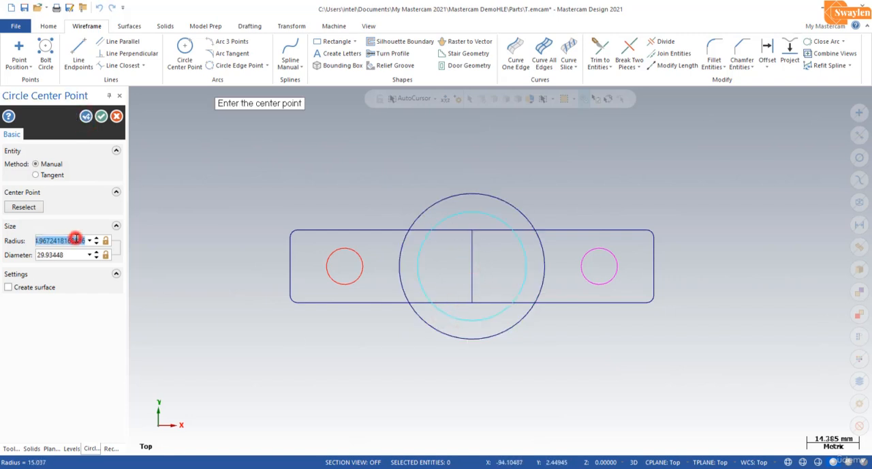
pyautogui.write('15.0')
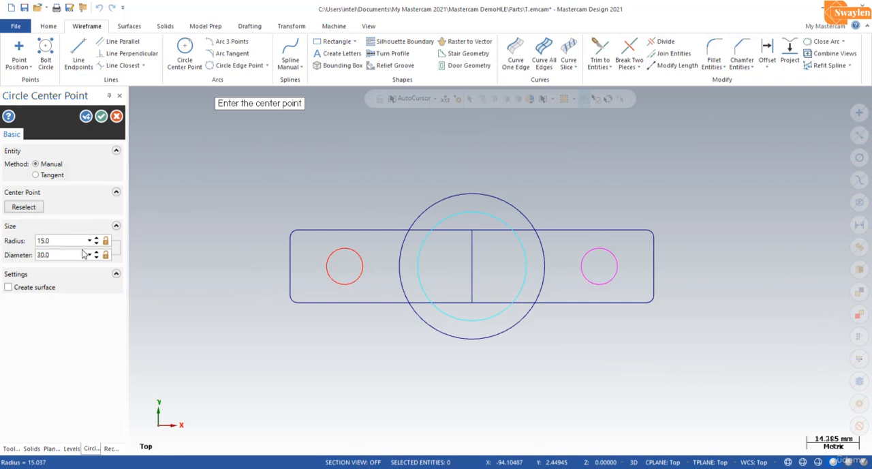
pyautogui.click(101, 117)
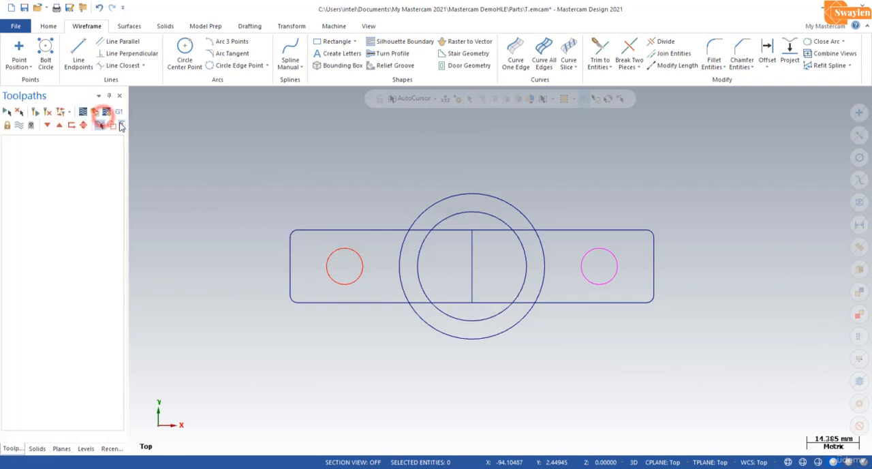
# Delete the vertical centre line and use Divide to trim the outer circle's right arc and the rectangle edges between the circles there.
pyautogui.click(476, 271)
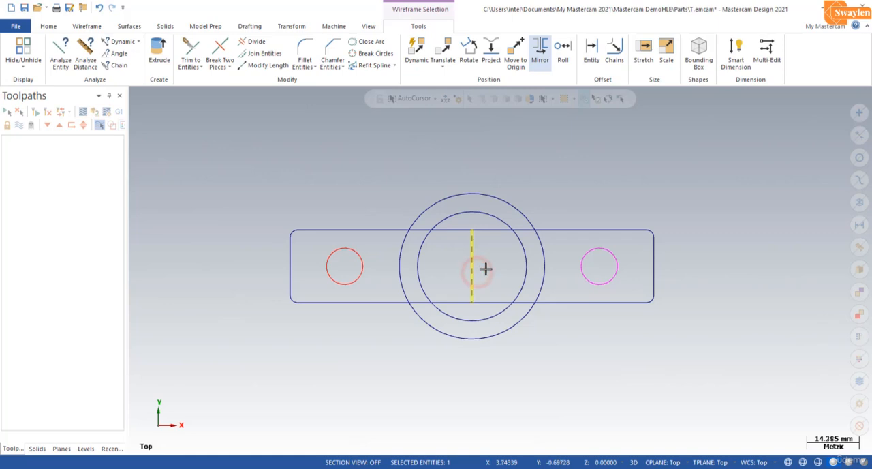
pyautogui.press('Delete')
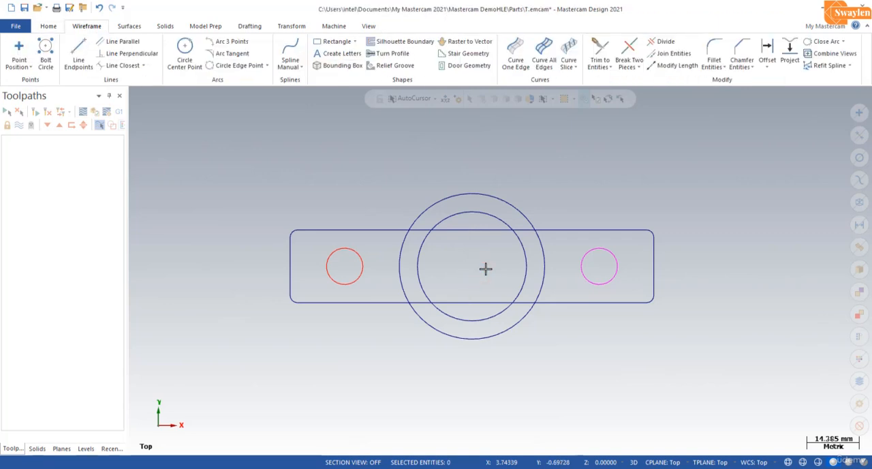
pyautogui.click(664, 42)
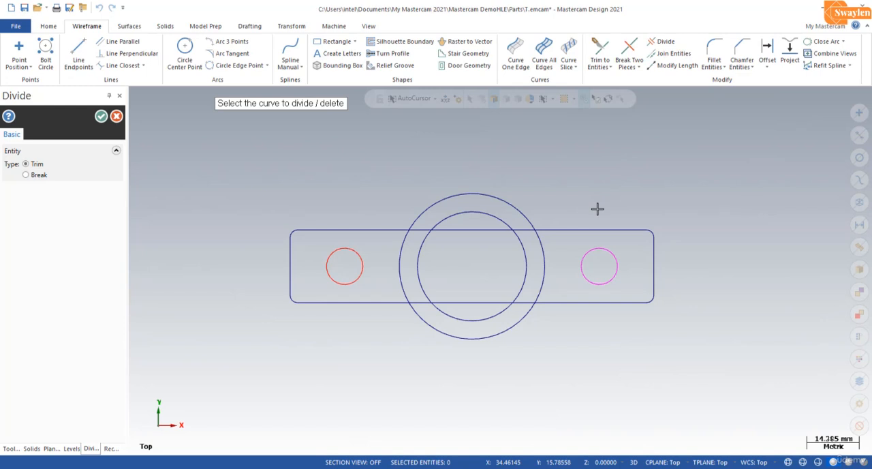
pyautogui.click(548, 247)
pyautogui.click(548, 270)
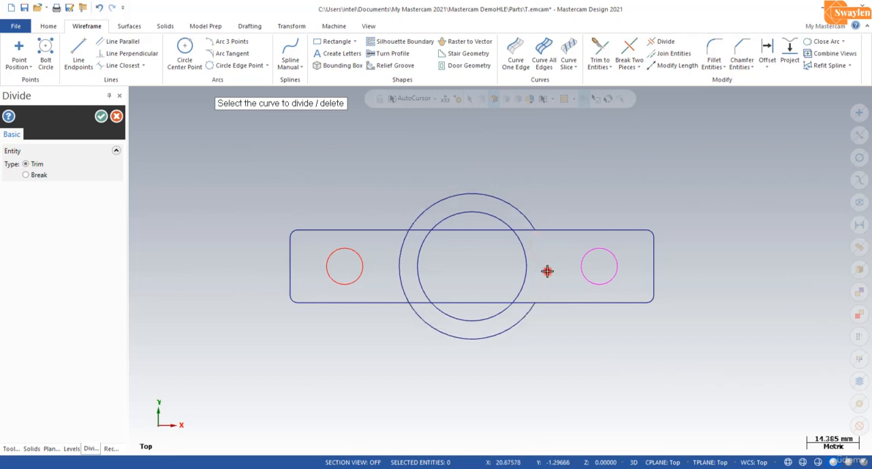
pyautogui.click(524, 304)
pyautogui.click(526, 231)
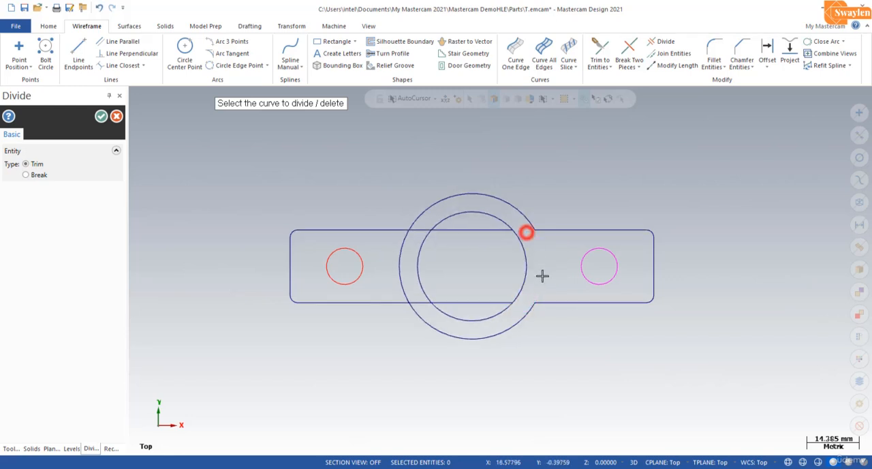
# Trim the rectangle edges inside the inner circle, the outer circle's left arc and the remaining left edge pieces between the circles.
pyautogui.click(457, 234)
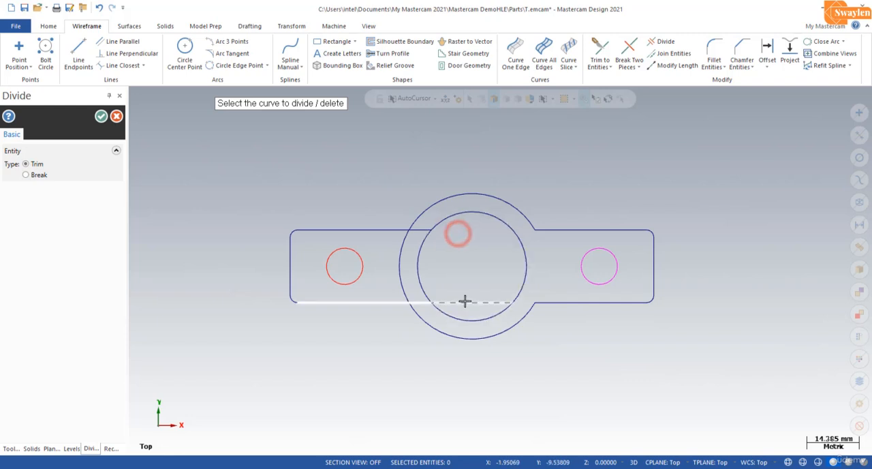
pyautogui.click(465, 300)
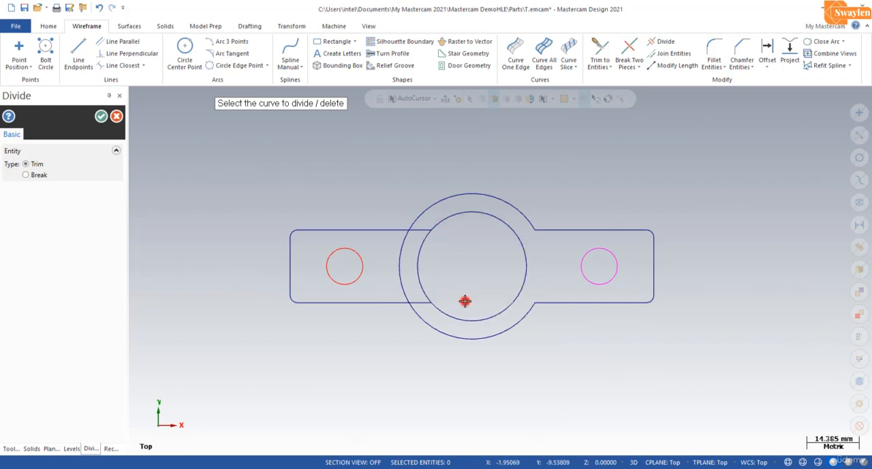
pyautogui.click(417, 302)
pyautogui.click(398, 274)
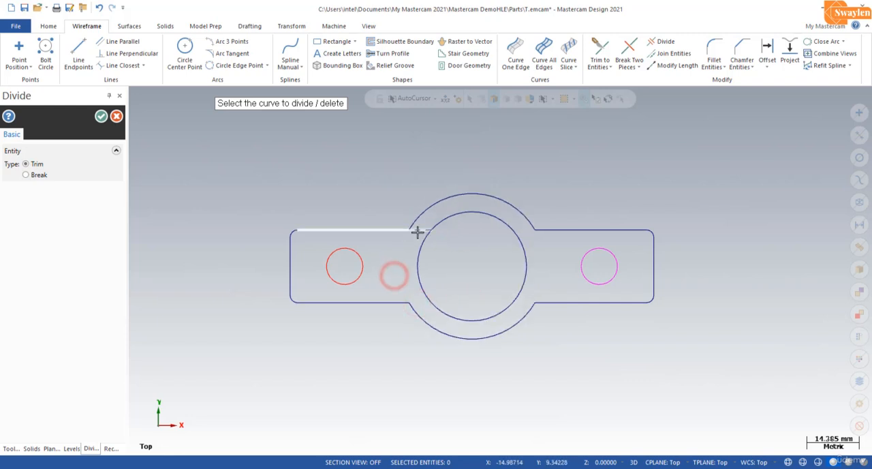
pyautogui.click(422, 230)
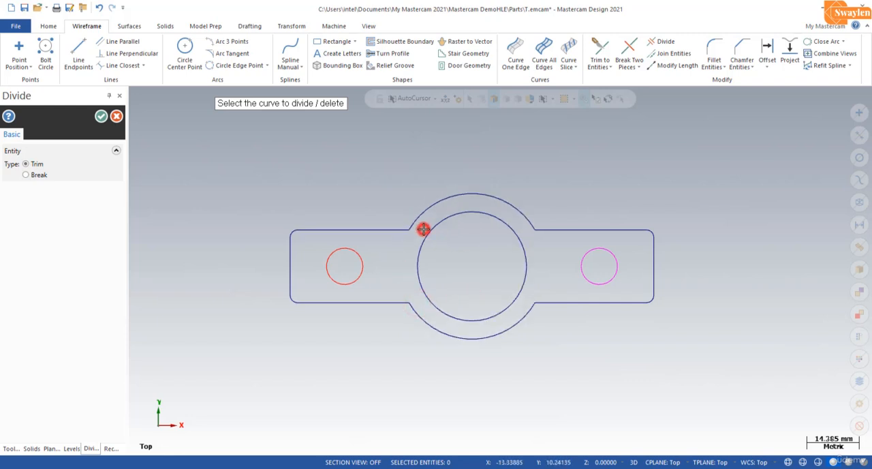
pyautogui.click(100, 117)
pyautogui.click(288, 180)
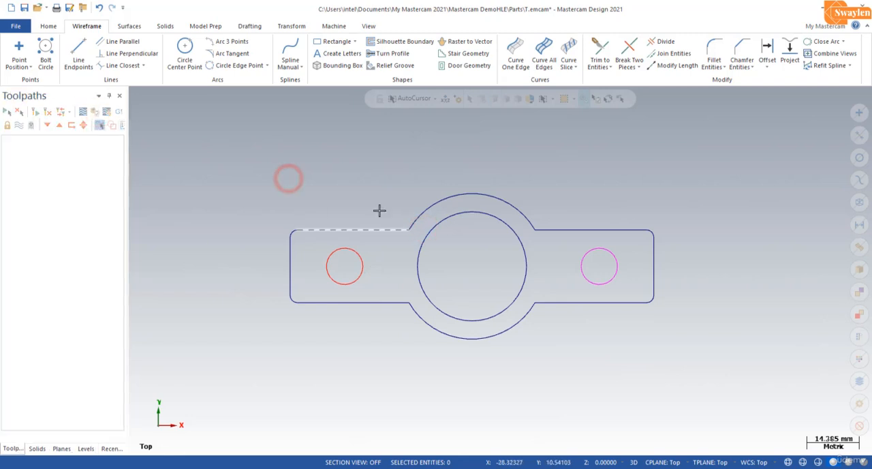
# In the isometric view, extrude the outer profile 10 mm downward as a new solid body.
pyautogui.click(369, 26)
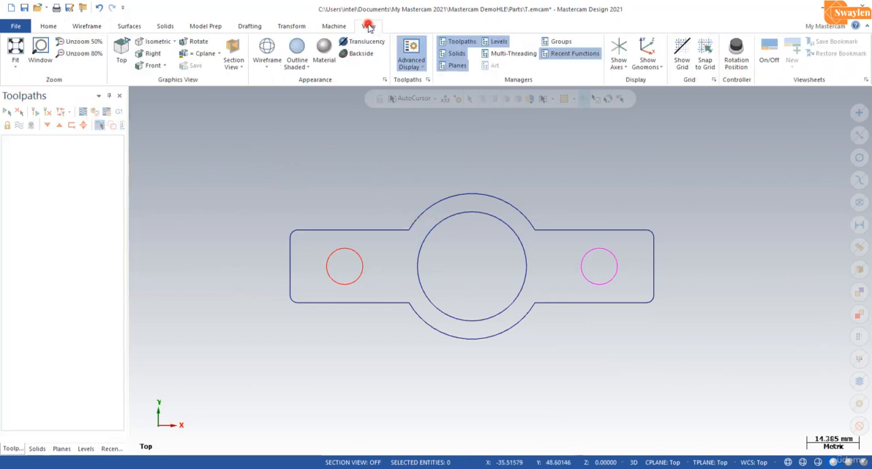
pyautogui.click(155, 41)
pyautogui.scroll(-1, 269, 302)
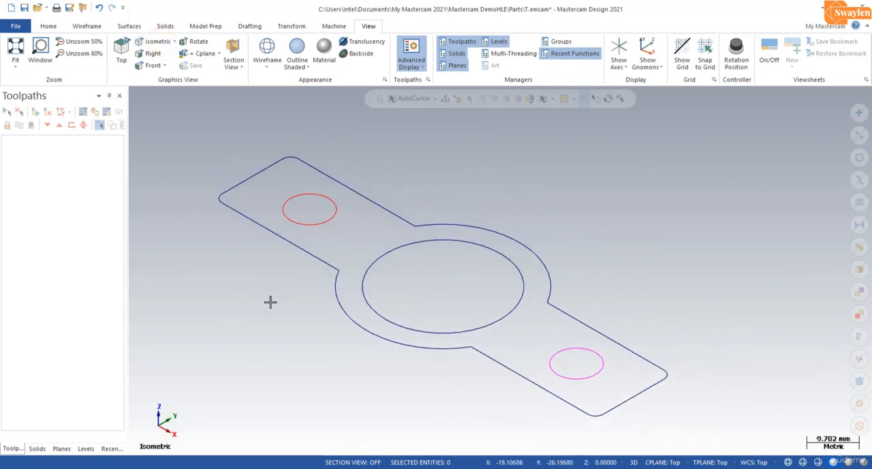
pyautogui.click(166, 27)
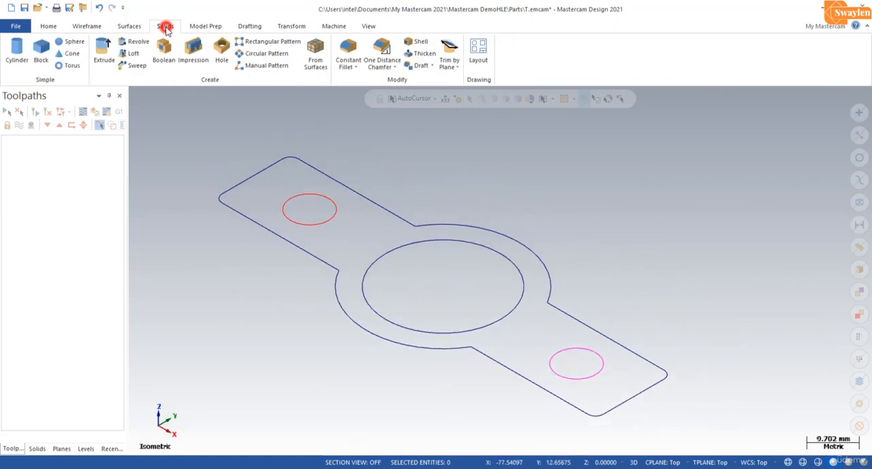
pyautogui.click(104, 60)
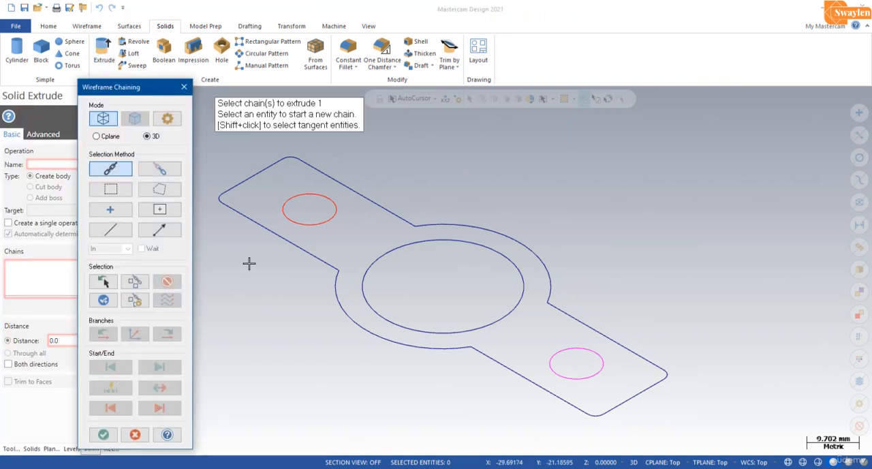
pyautogui.click(237, 211)
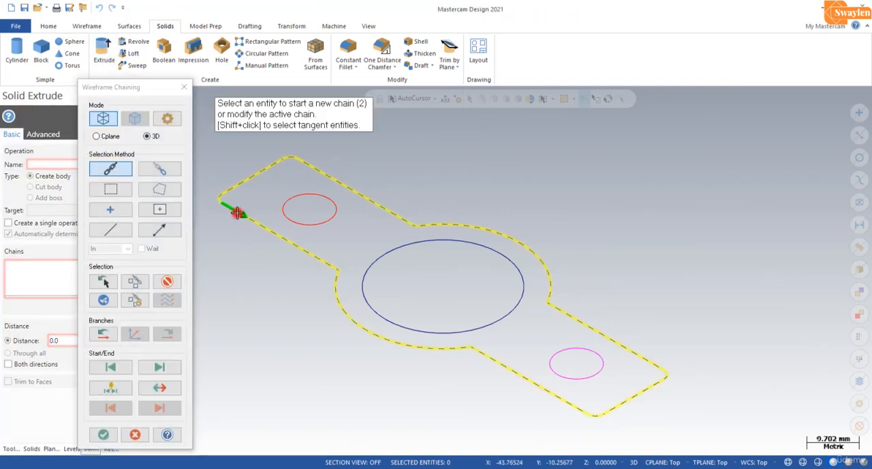
pyautogui.click(100, 435)
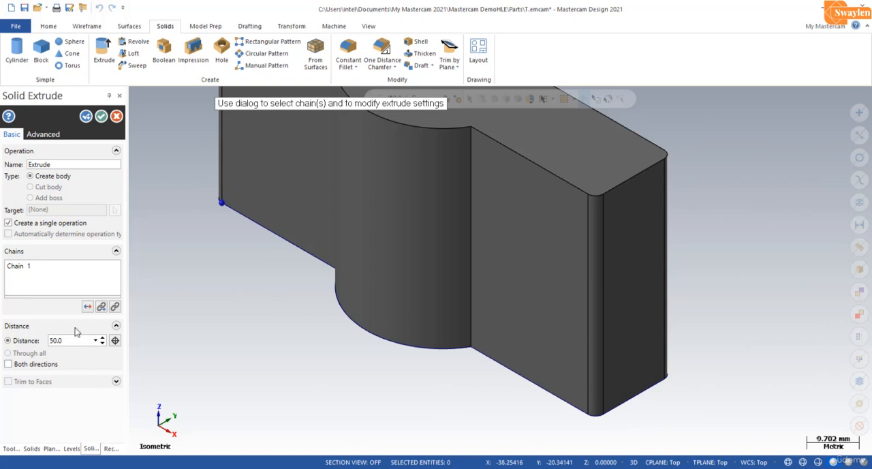
pyautogui.click(86, 308)
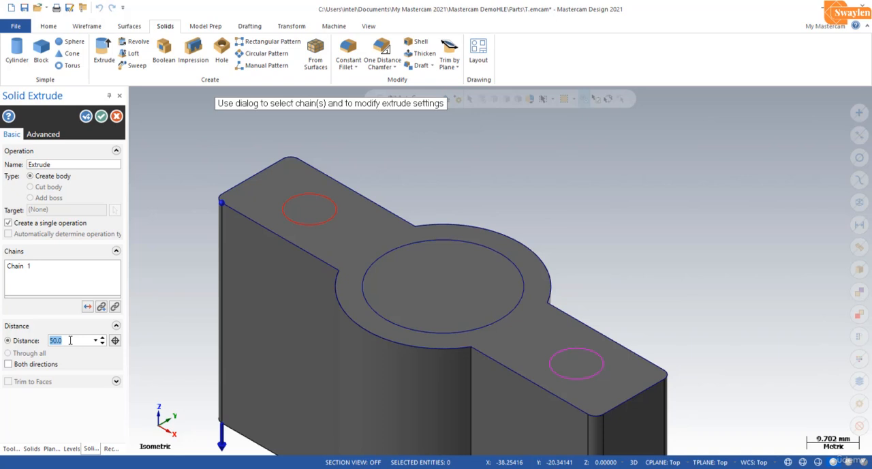
pyautogui.press('Return')
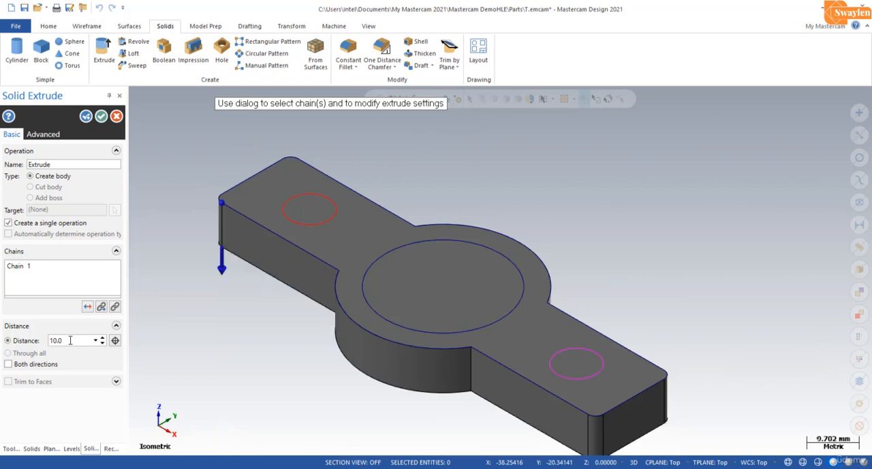
pyautogui.click(101, 116)
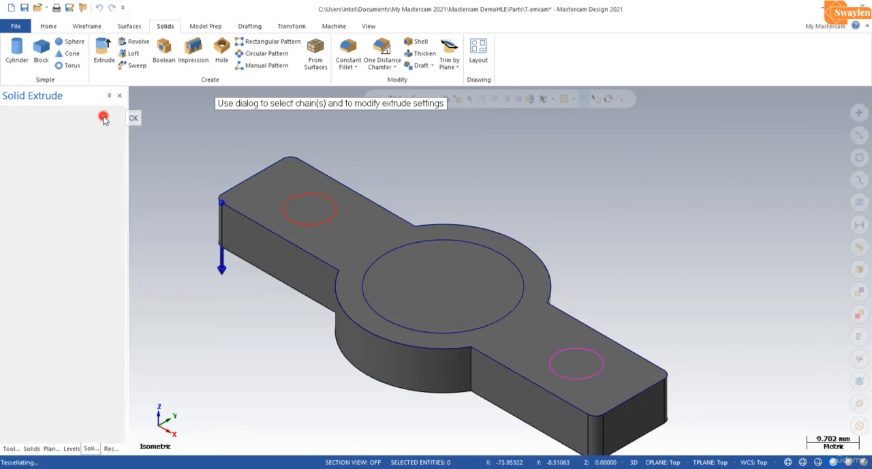
# Extrude the large inner circle 10 mm downward as a cut through the solid body.
pyautogui.click(103, 51)
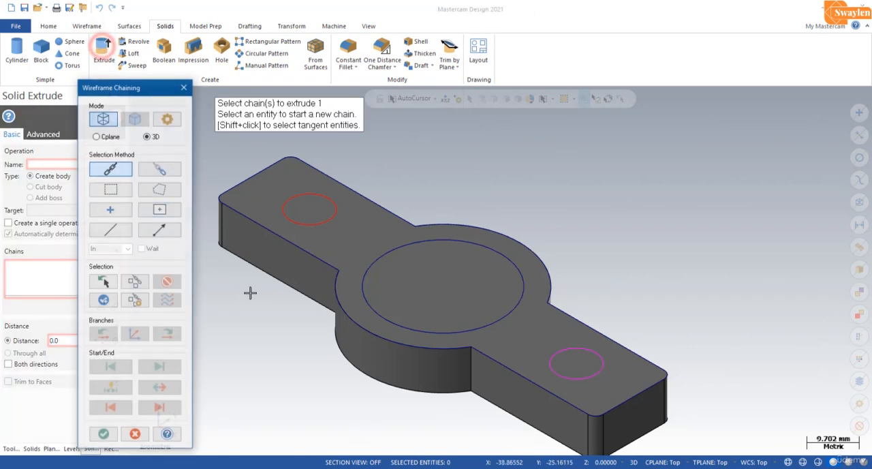
pyautogui.click(375, 264)
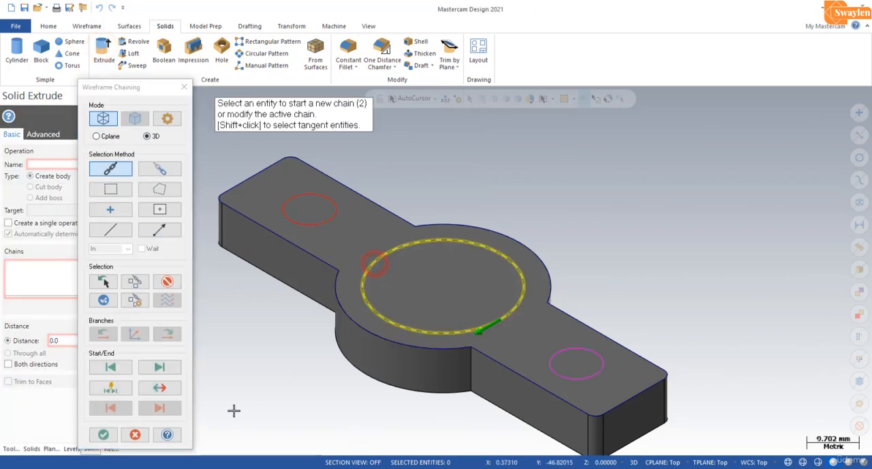
pyautogui.click(103, 436)
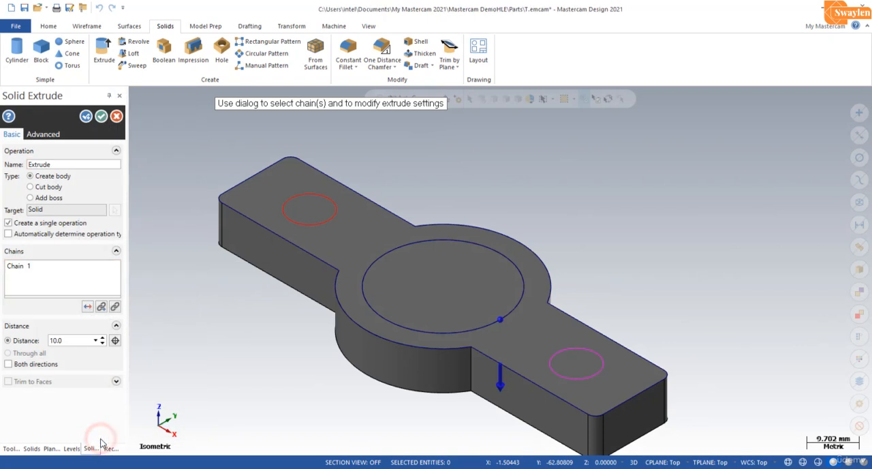
pyautogui.click(51, 189)
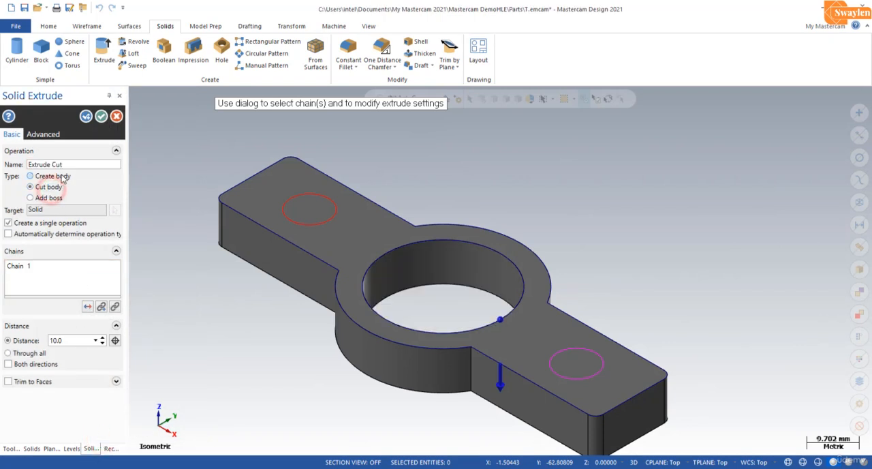
pyautogui.click(102, 116)
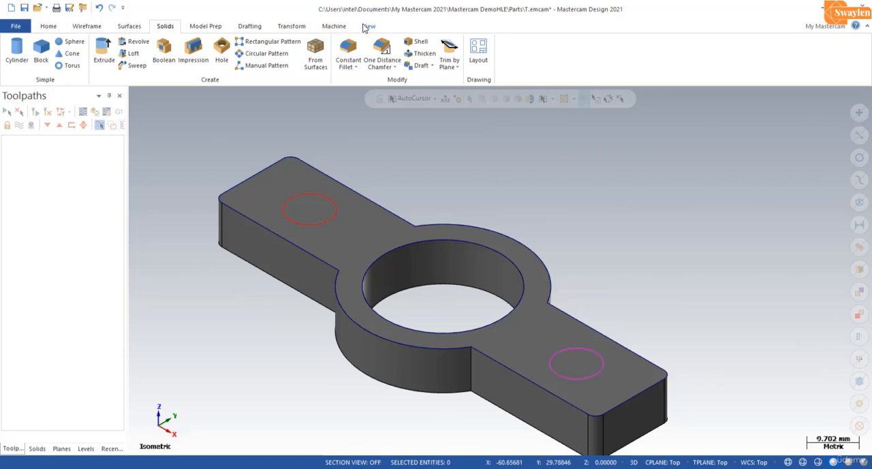
# Add a machine group using the default mill machine definition.
pyautogui.click(343, 29)
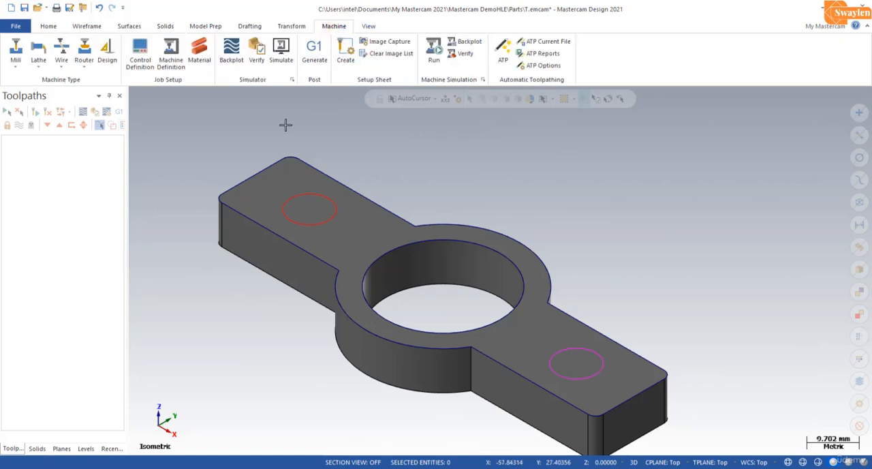
pyautogui.click(15, 65)
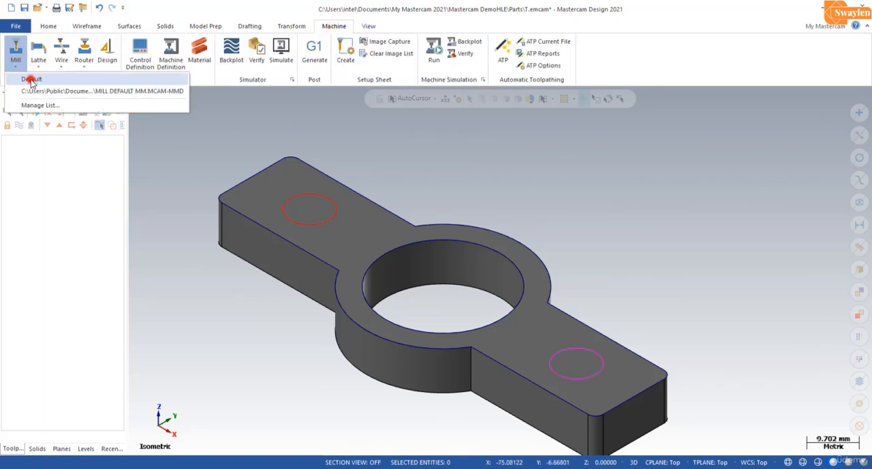
pyautogui.click(31, 80)
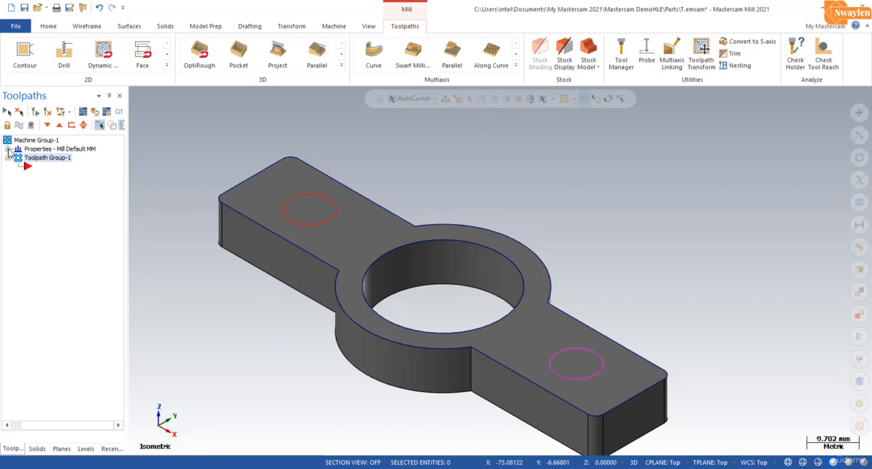
# Define the machine group's stock shape as Solid/Mesh, using the extruded part body as the stock.
pyautogui.click(8, 150)
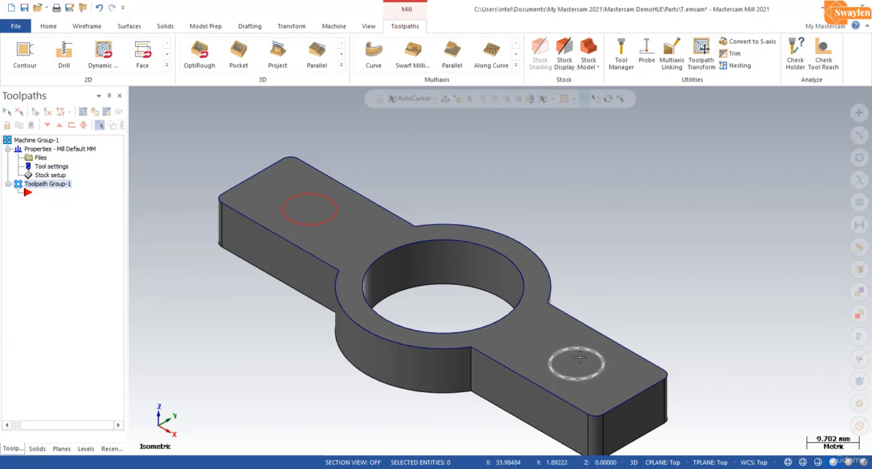
pyautogui.click(49, 175)
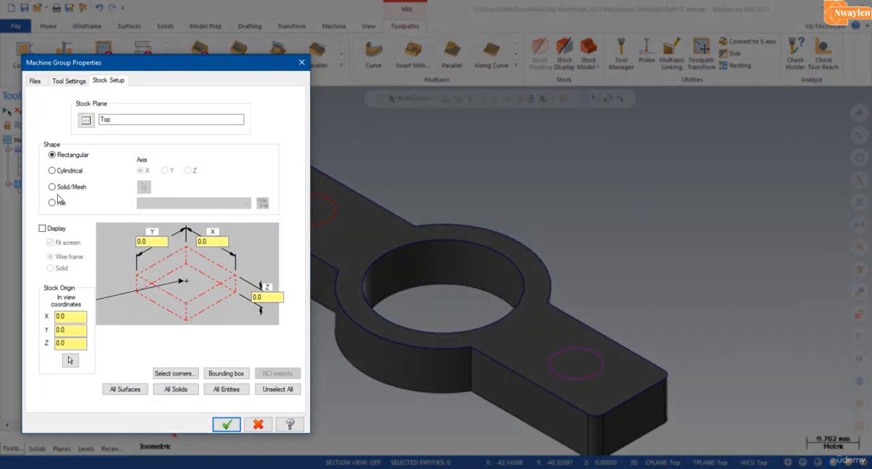
pyautogui.click(52, 187)
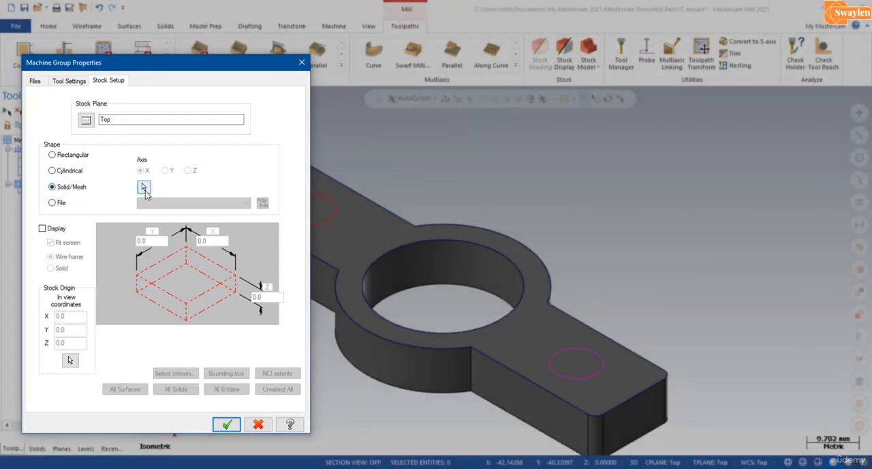
pyautogui.click(144, 187)
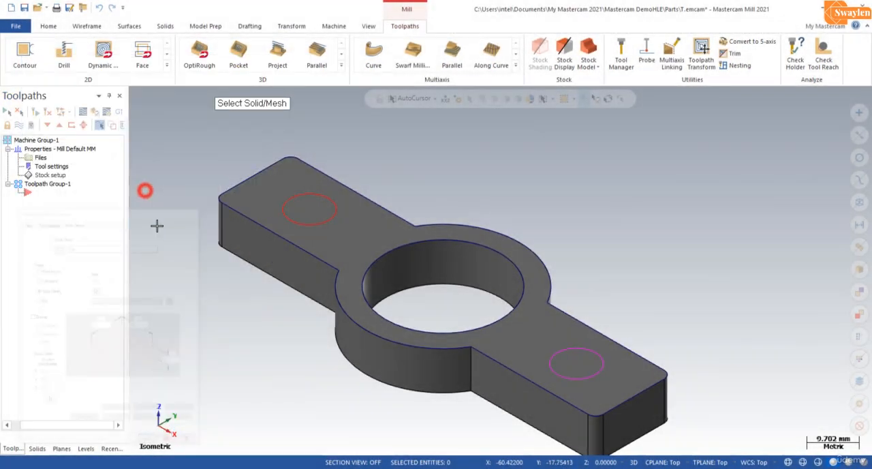
pyautogui.click(351, 265)
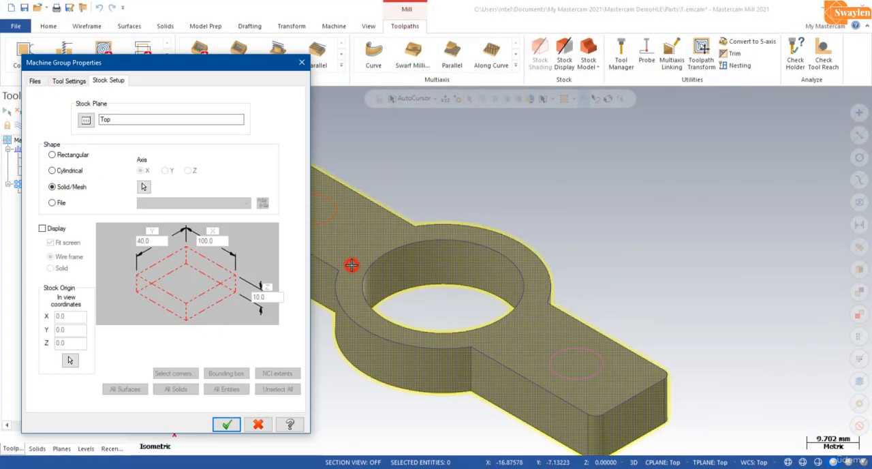
pyautogui.click(228, 426)
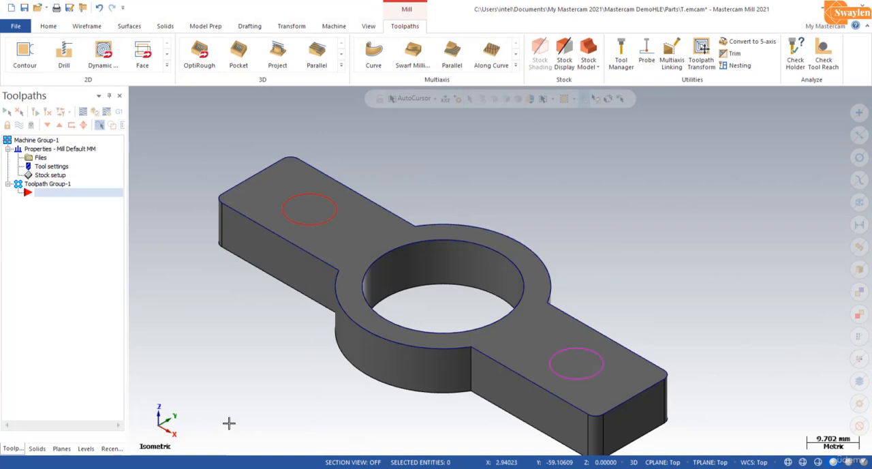
# Turn on the stock display in the graphics view.
pyautogui.click(564, 54)
pyautogui.scroll(-2, 458, 301)
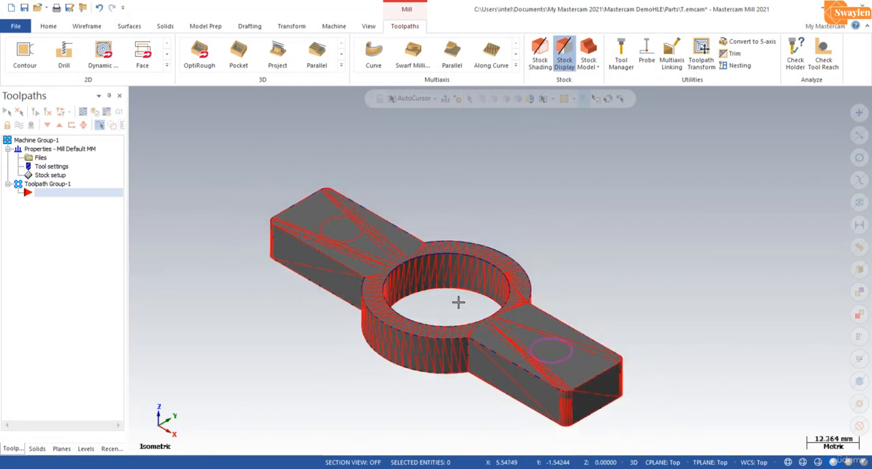
pyautogui.scroll(1, 503, 407)
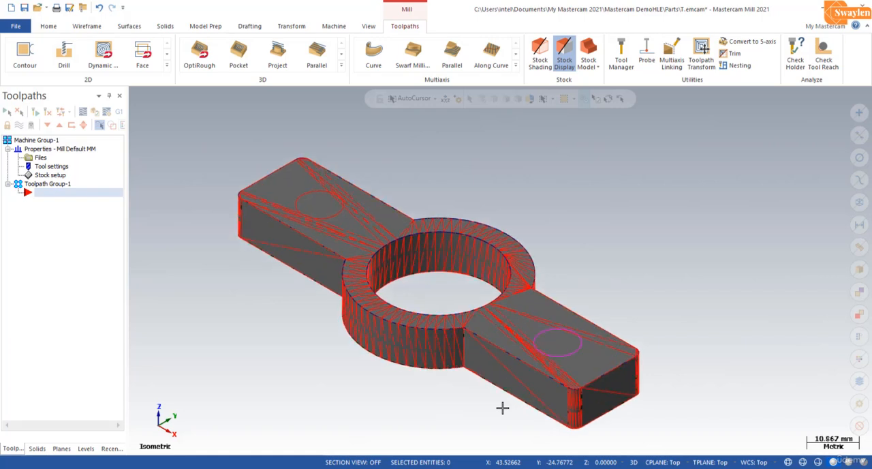
# Create a Drill toolpath on the two 10 mm hole circles, first the one on the far left arm, second the one on the right arm.
pyautogui.click(167, 65)
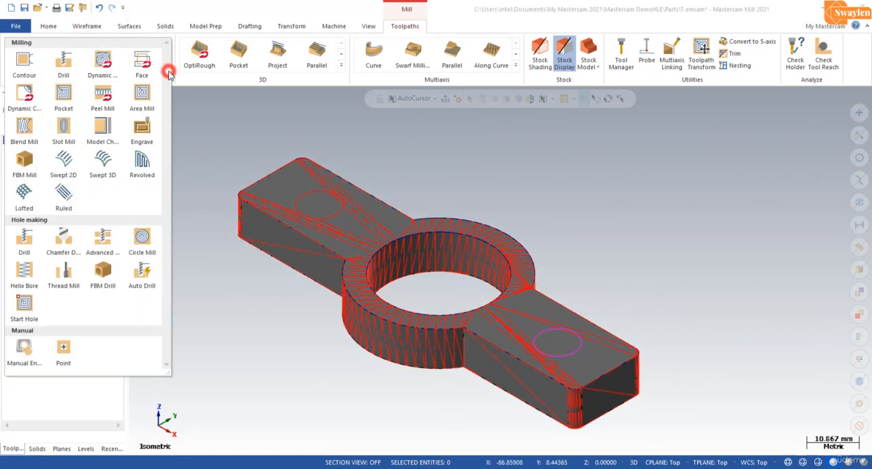
pyautogui.click(16, 244)
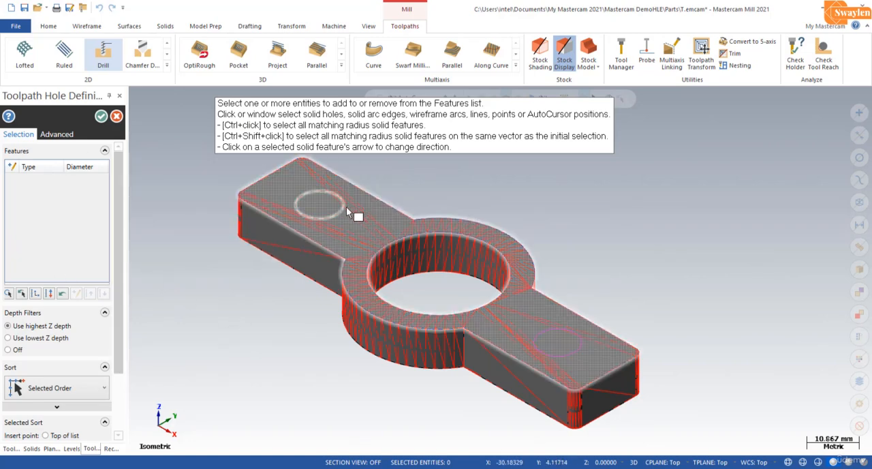
pyautogui.click(341, 216)
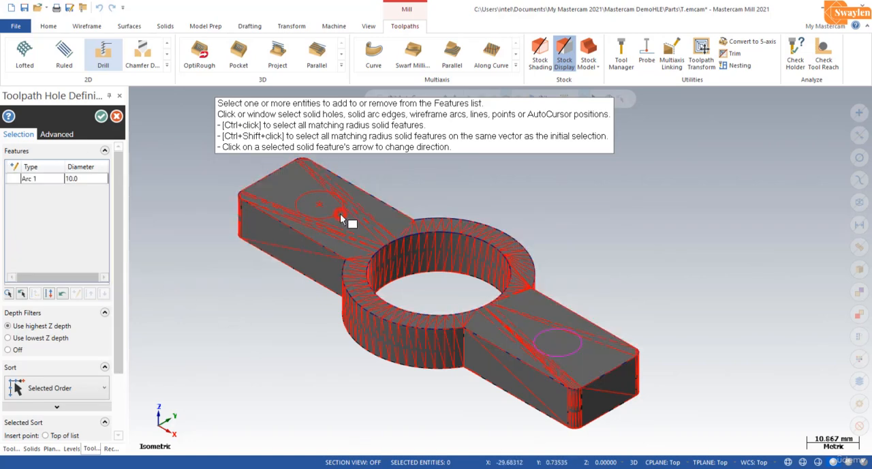
pyautogui.click(563, 344)
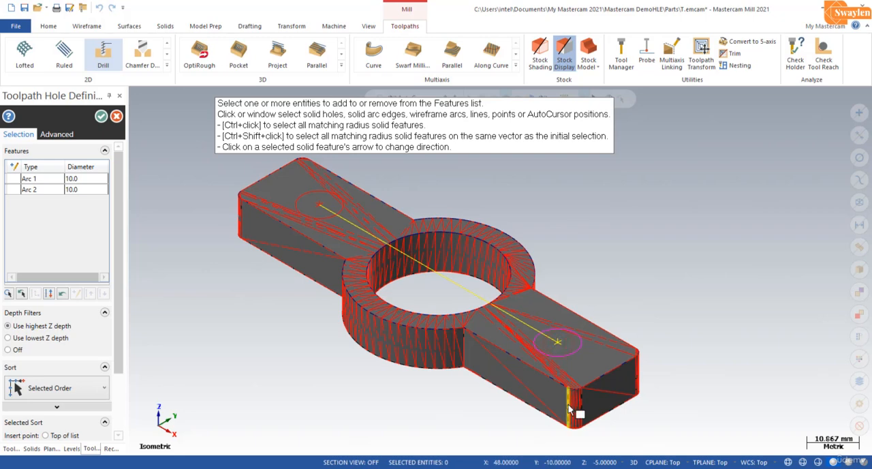
pyautogui.click(101, 116)
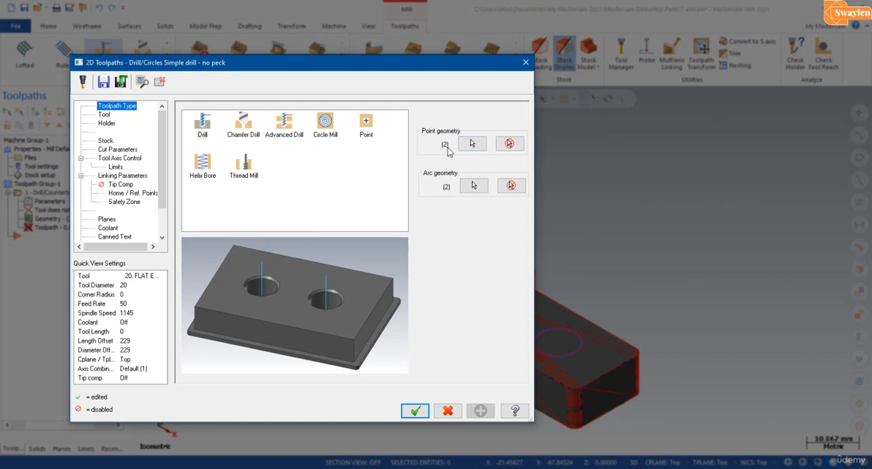
# Assign the 10 mm diameter HSS/TIN drill, tool number 58, from the Mill_mm tool library to the drill toolpath.
pyautogui.click(103, 114)
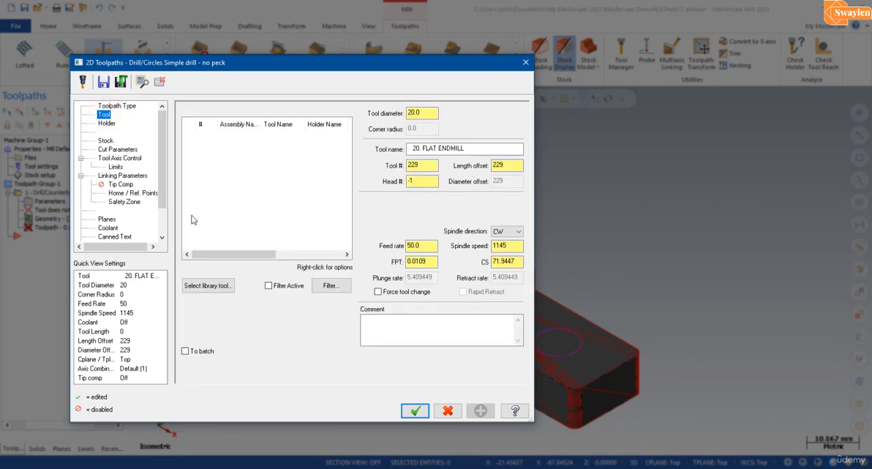
pyautogui.rightClick(231, 178)
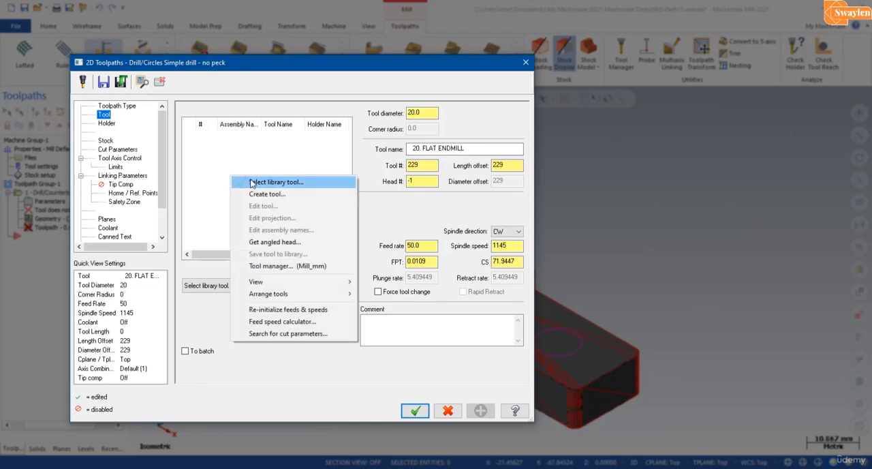
pyautogui.click(252, 182)
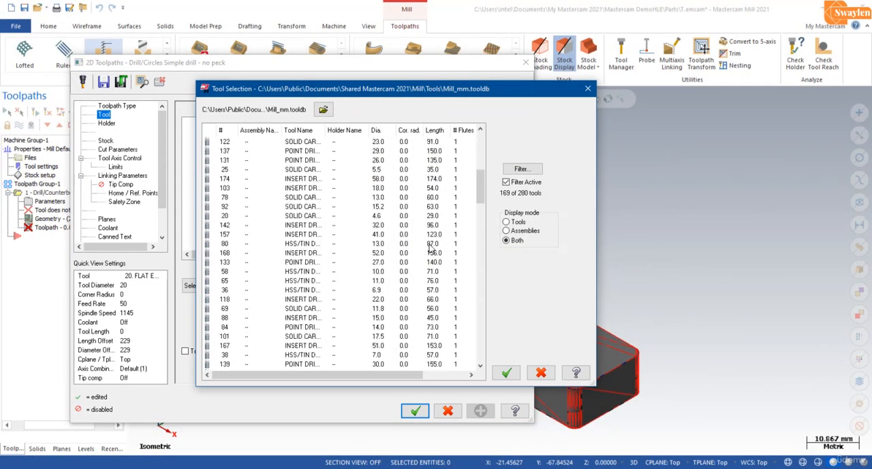
pyautogui.scroll(-8, 431, 249)
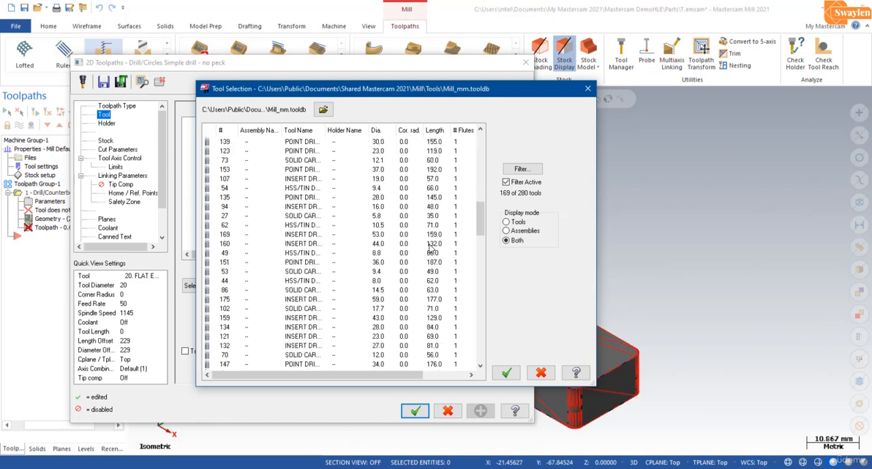
pyautogui.scroll(-1, 431, 249)
pyautogui.click(522, 169)
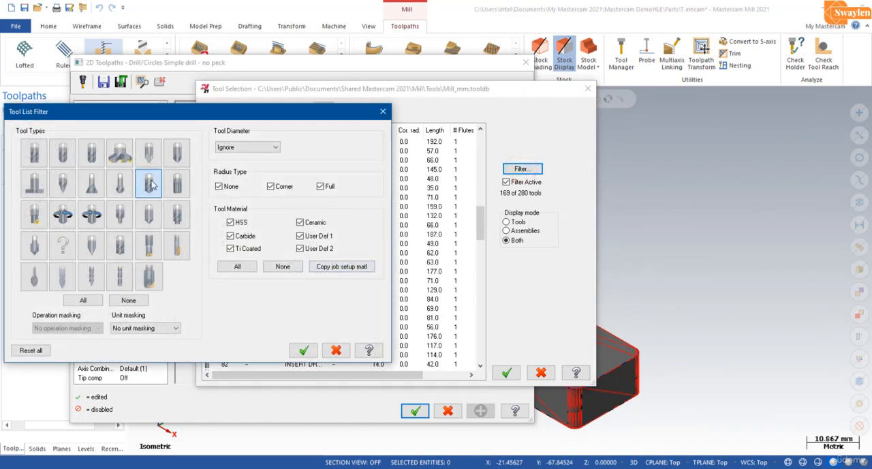
pyautogui.click(304, 349)
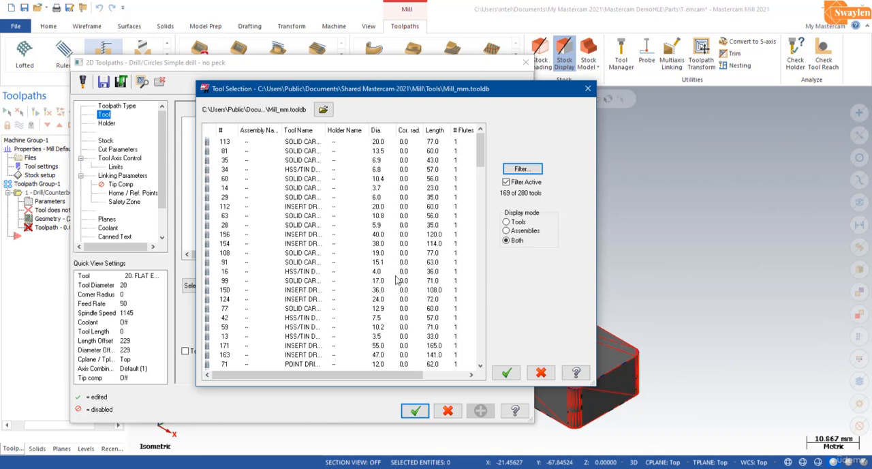
pyautogui.scroll(-2, 377, 193)
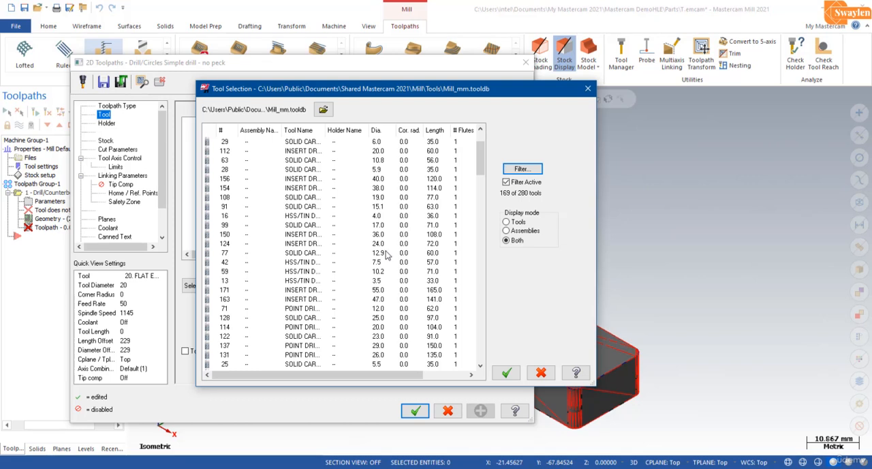
pyautogui.scroll(-2, 387, 254)
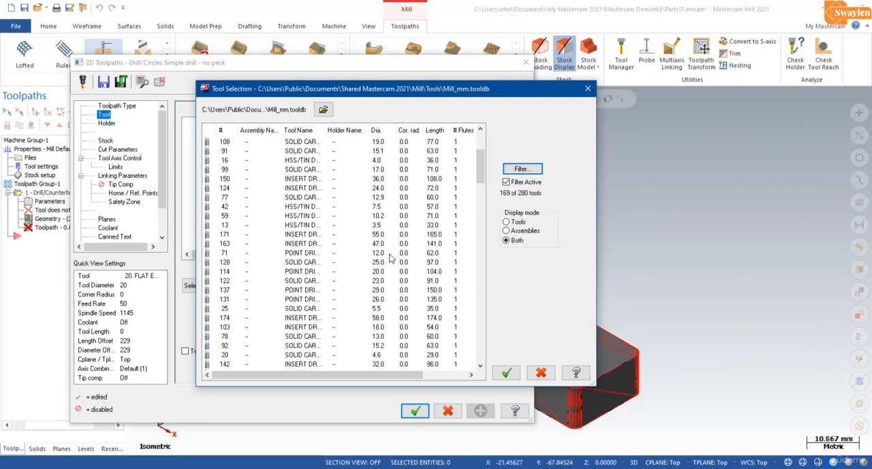
pyautogui.scroll(-3, 390, 257)
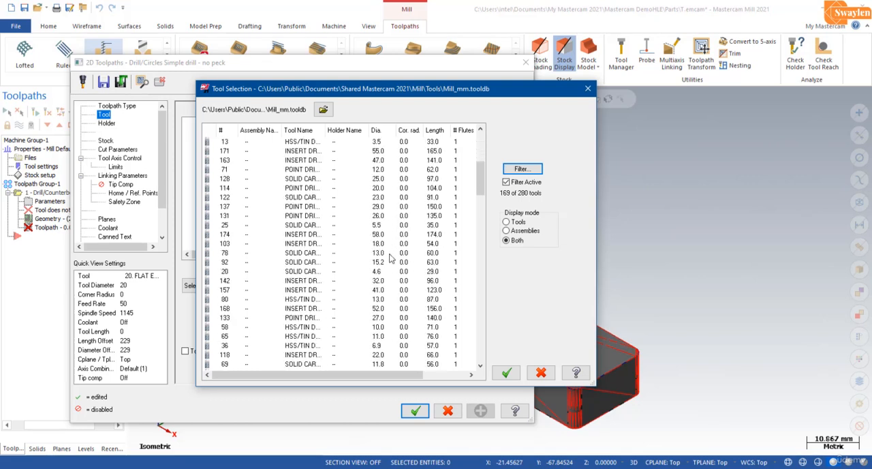
pyautogui.click(381, 328)
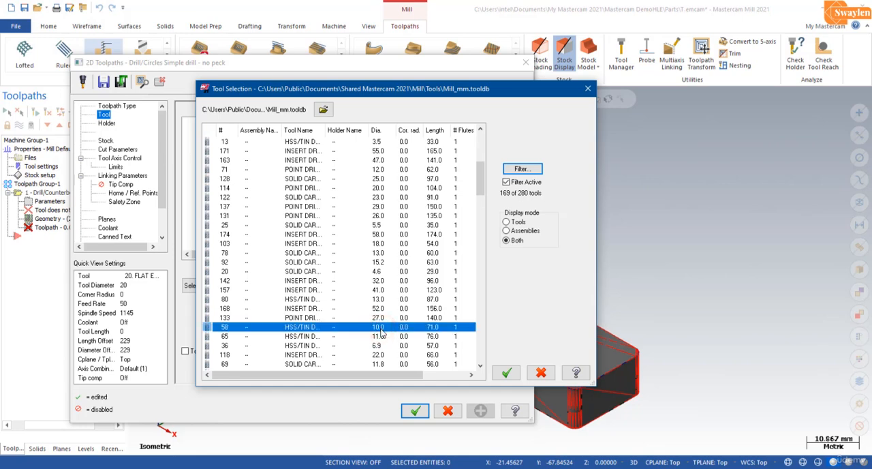
pyautogui.click(507, 372)
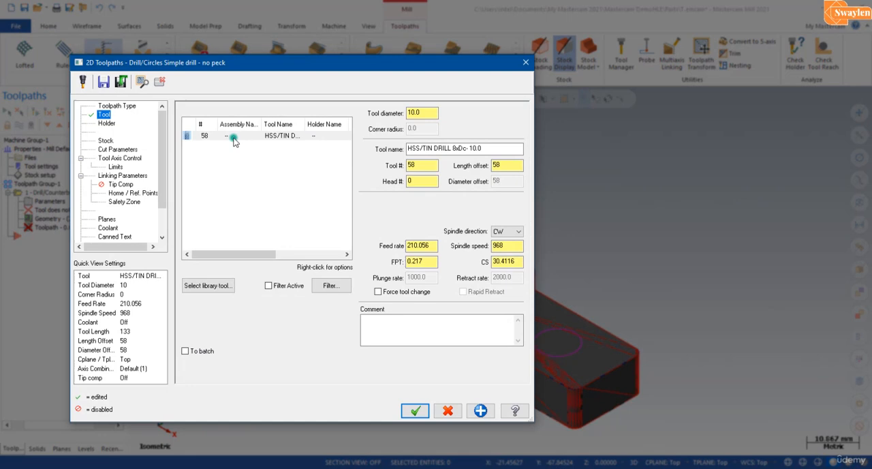
# Examine the 10 mm drill's geometry and the available standard sizes in the tool definition.
pyautogui.rightClick(233, 136)
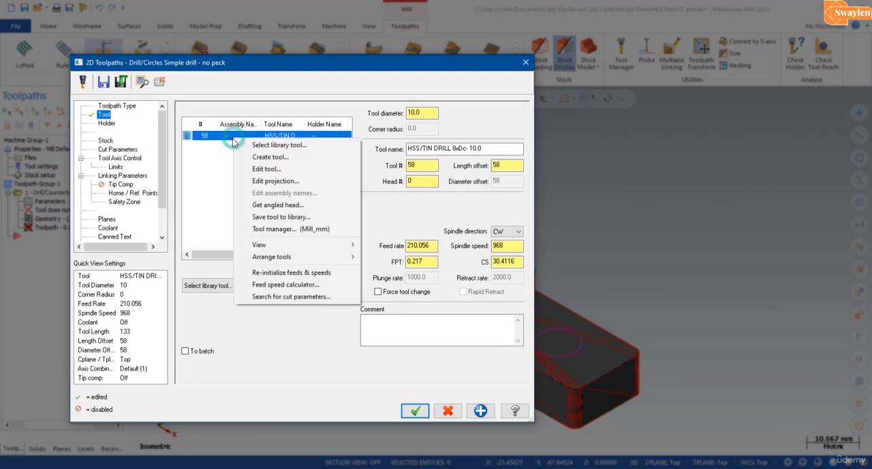
pyautogui.click(257, 169)
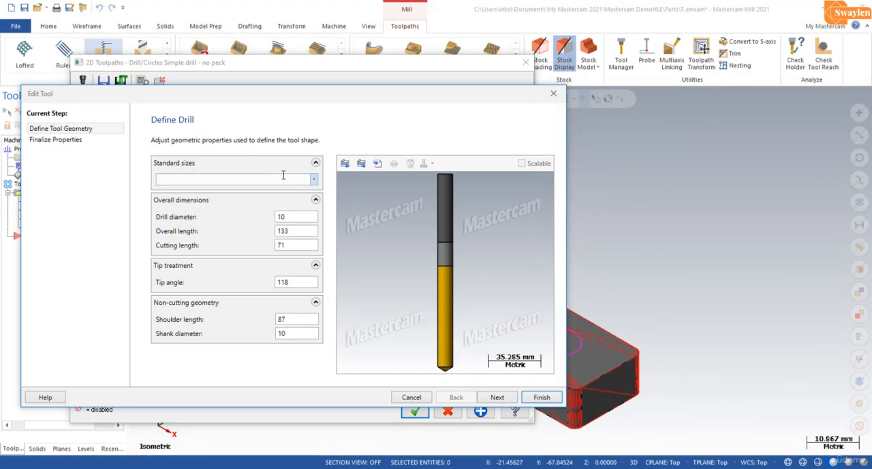
pyautogui.click(313, 179)
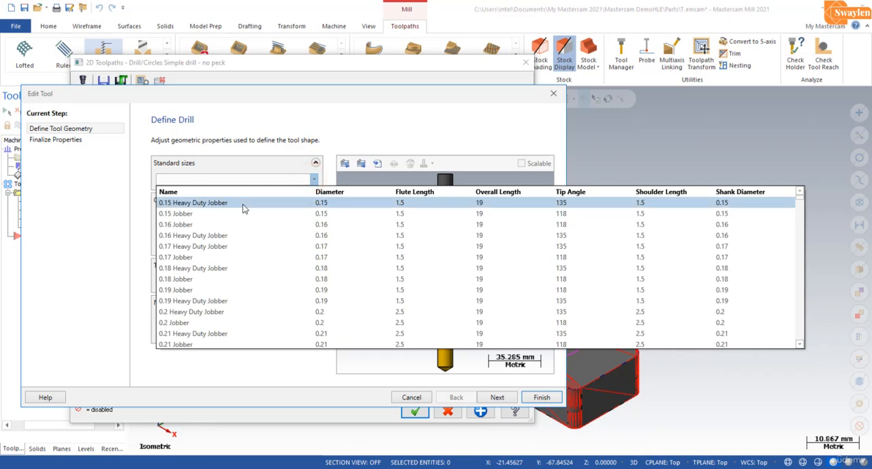
pyautogui.scroll(-5, 249, 261)
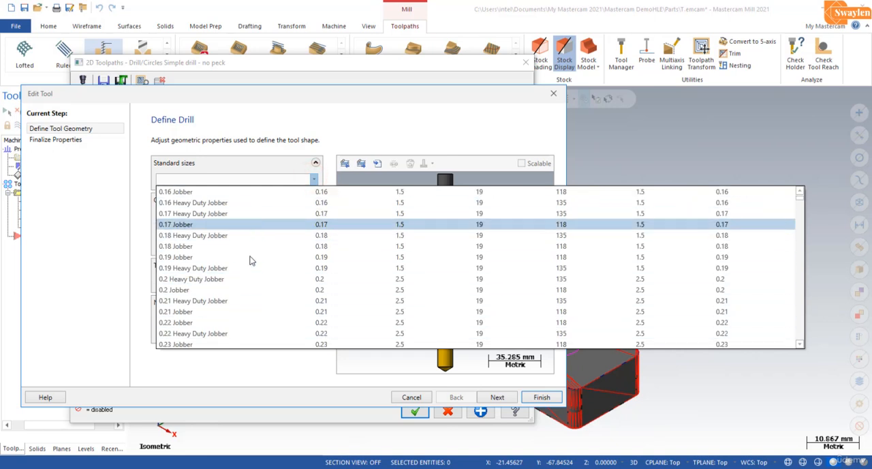
pyautogui.scroll(-15, 250, 260)
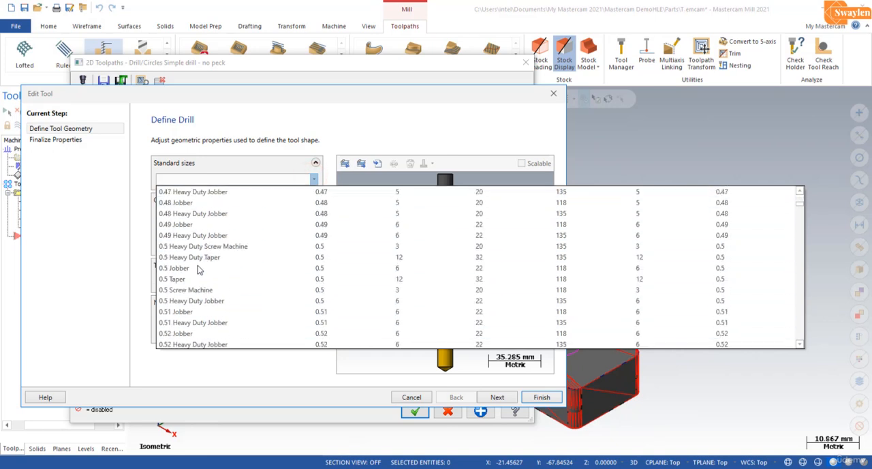
pyautogui.scroll(-20, 166, 317)
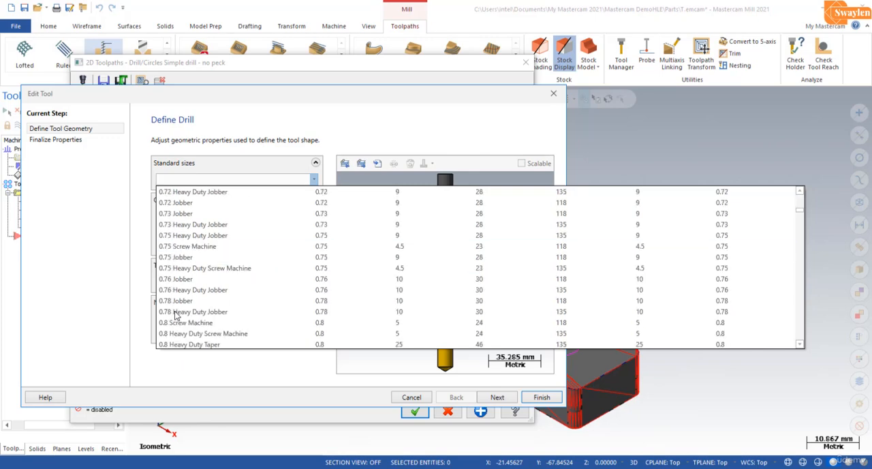
pyautogui.click(289, 178)
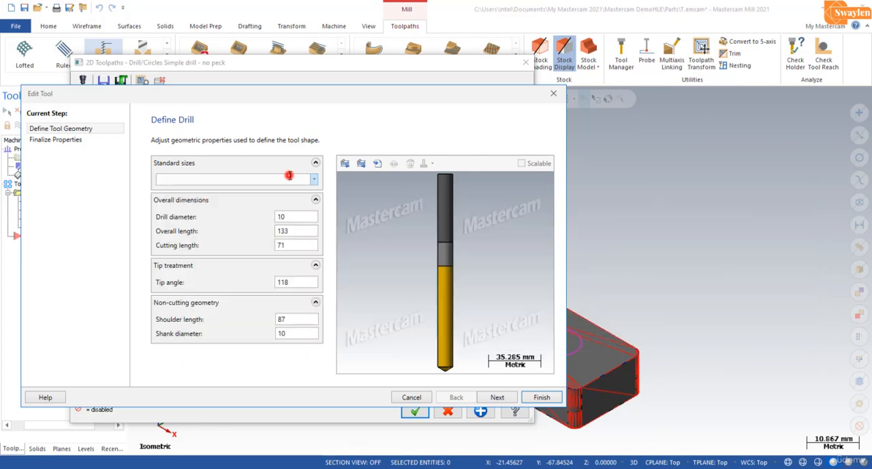
pyautogui.click(539, 397)
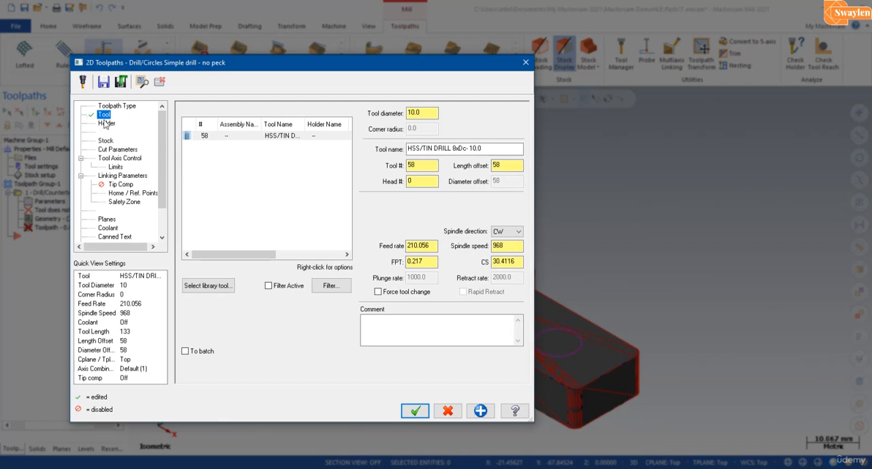
# Fit holder B2C3-0016 to the 10 mm drill and change the drilling cycle to Peck Drill with a peck amount.
pyautogui.click(107, 124)
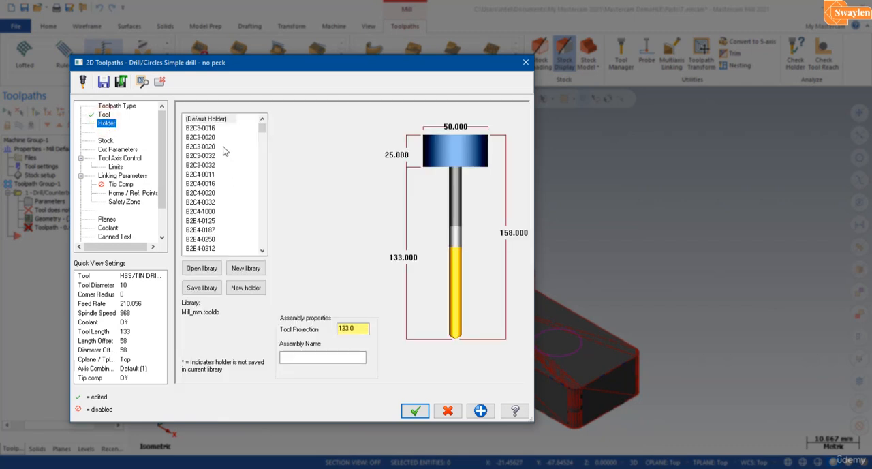
pyautogui.click(209, 129)
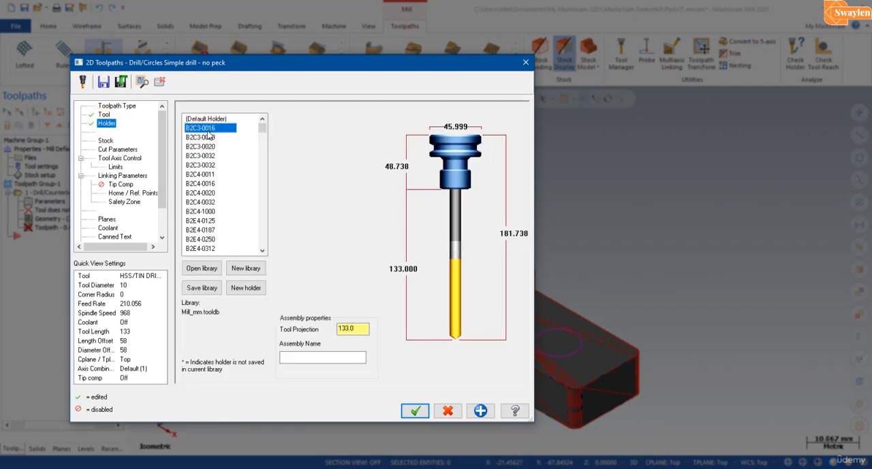
pyautogui.click(113, 150)
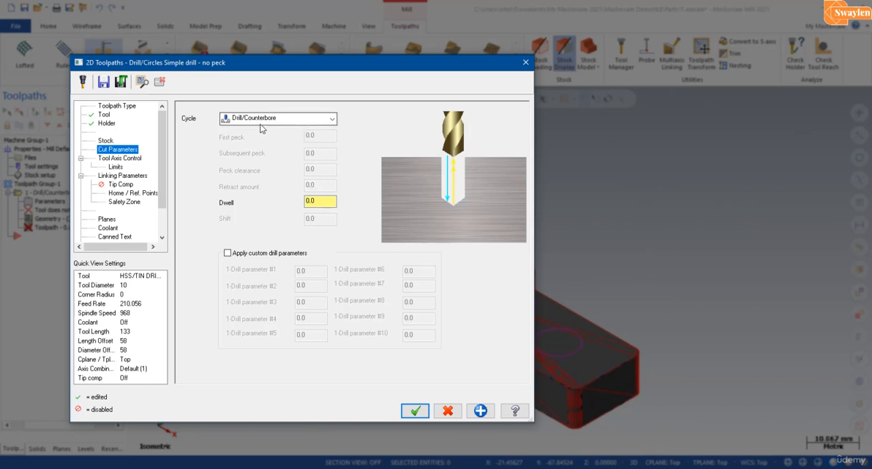
pyautogui.click(331, 120)
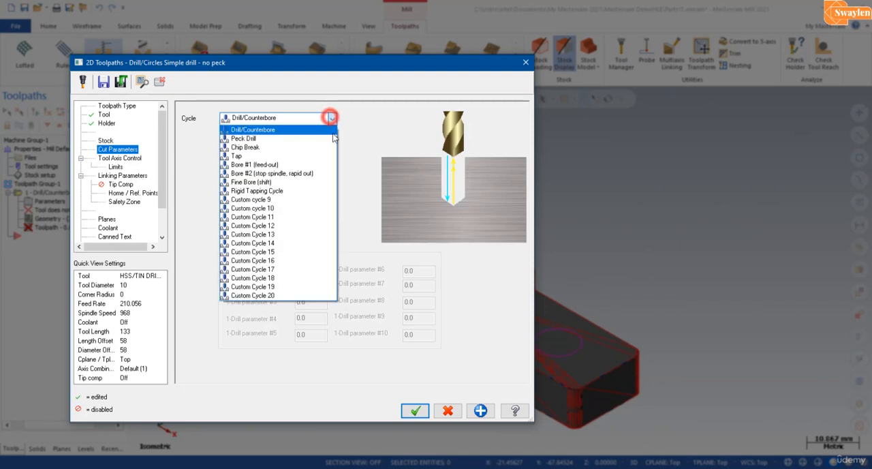
pyautogui.click(245, 139)
pyautogui.doubleClick(325, 136)
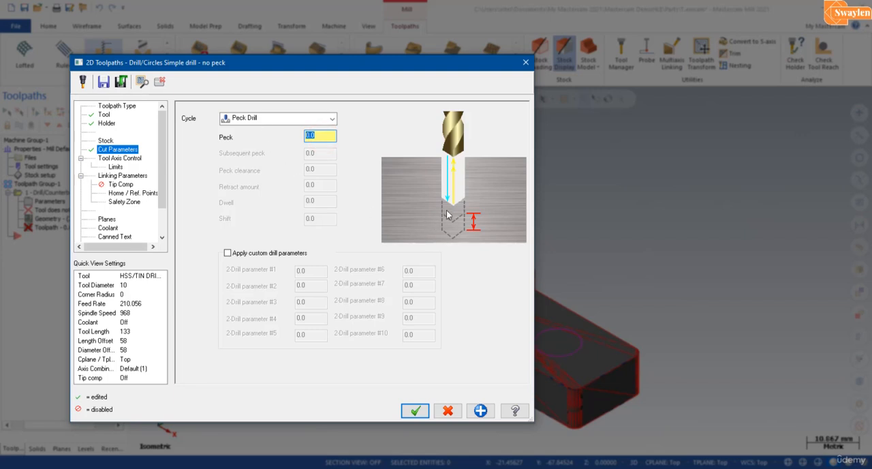
pyautogui.doubleClick(326, 137)
# Define the top of stock in the linking parameters from the centre of the hole circle on the far left arm.
pyautogui.click(138, 177)
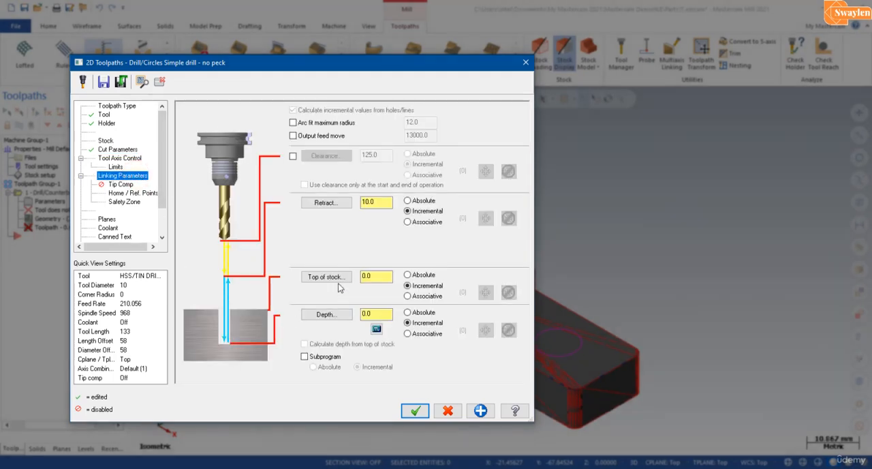
pyautogui.click(326, 277)
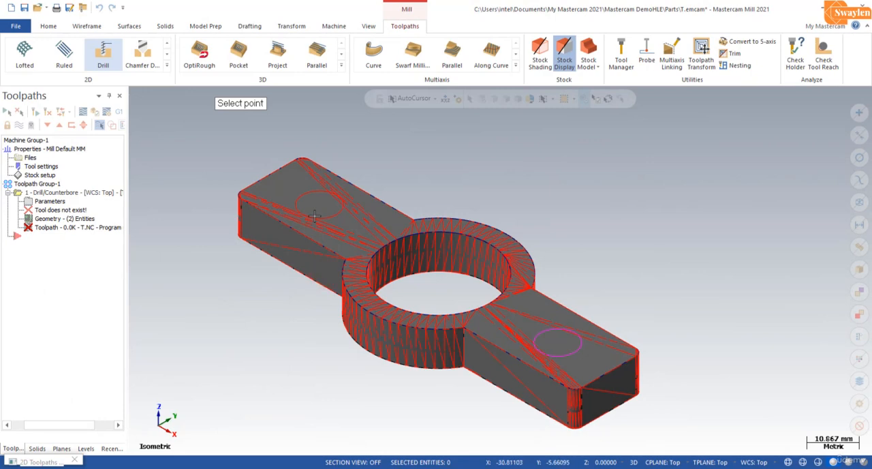
pyautogui.click(320, 204)
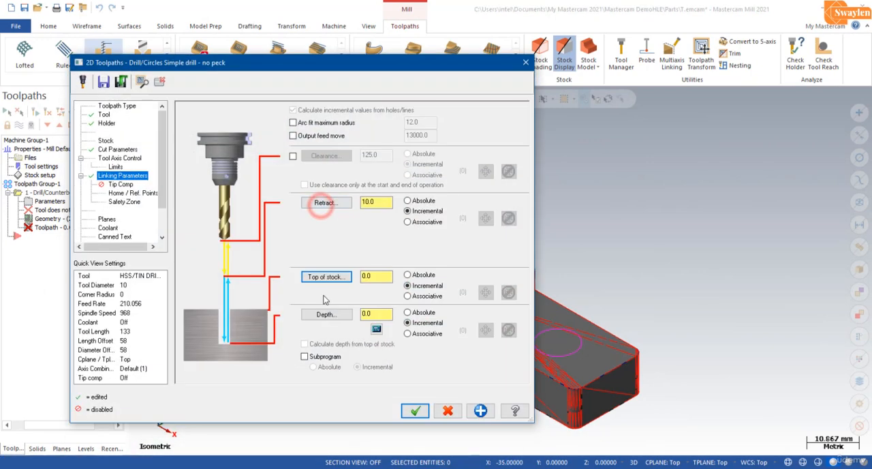
# Pick the drilling depth from the part's underside, set it to -13.0 incremental, and generate the peck drill toolpath.
pyautogui.click(332, 315)
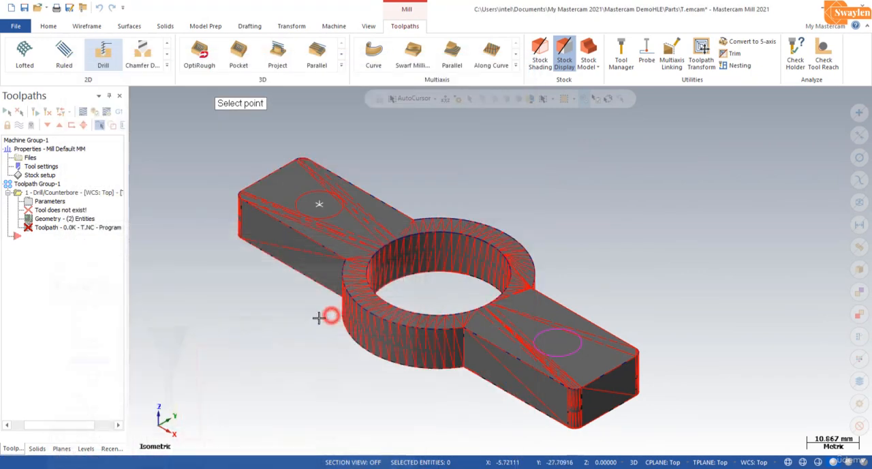
pyautogui.moveTo(327, 314)
pyautogui.mouseDown(button='middle')
pyautogui.moveTo(318, 292)
pyautogui.moveTo(331, 248)
pyautogui.moveTo(320, 324)
pyautogui.mouseUp(button='middle')
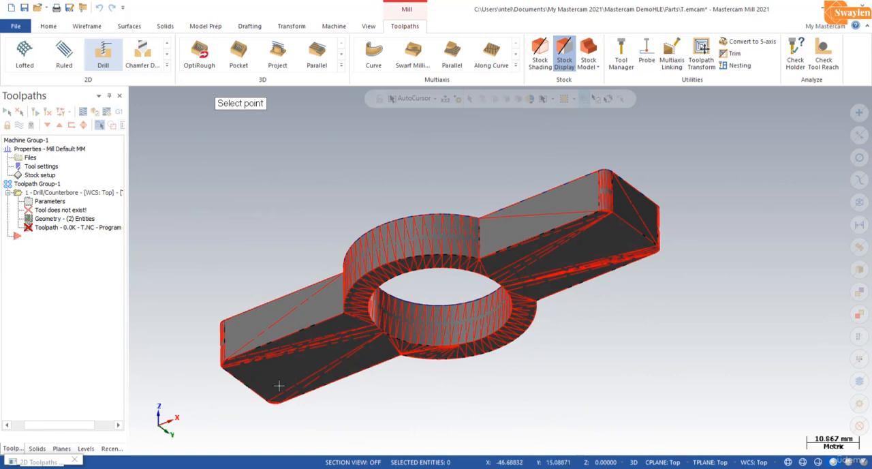
pyautogui.click(246, 385)
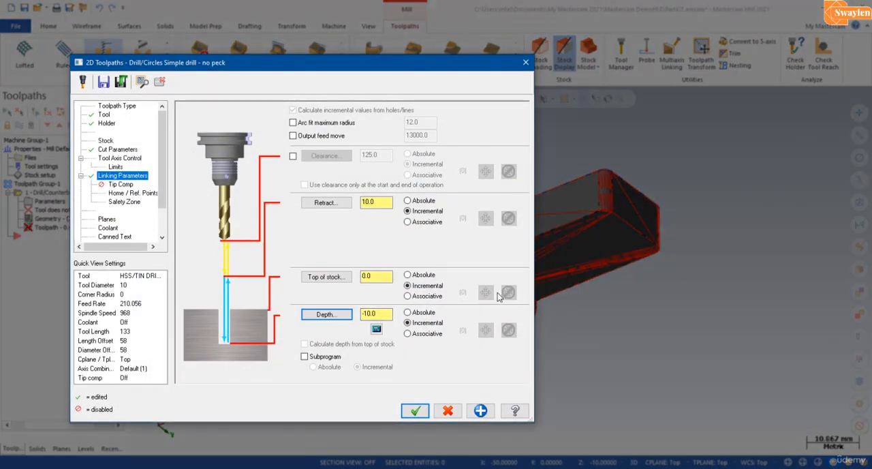
pyautogui.doubleClick(382, 314)
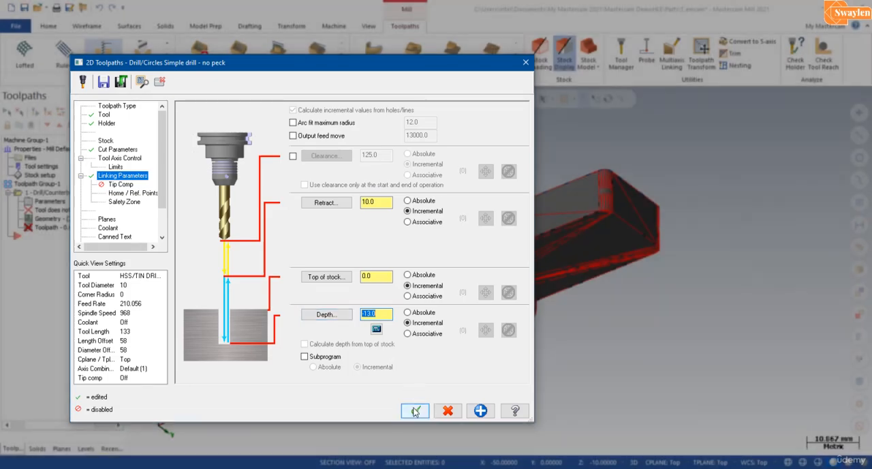
pyautogui.click(415, 411)
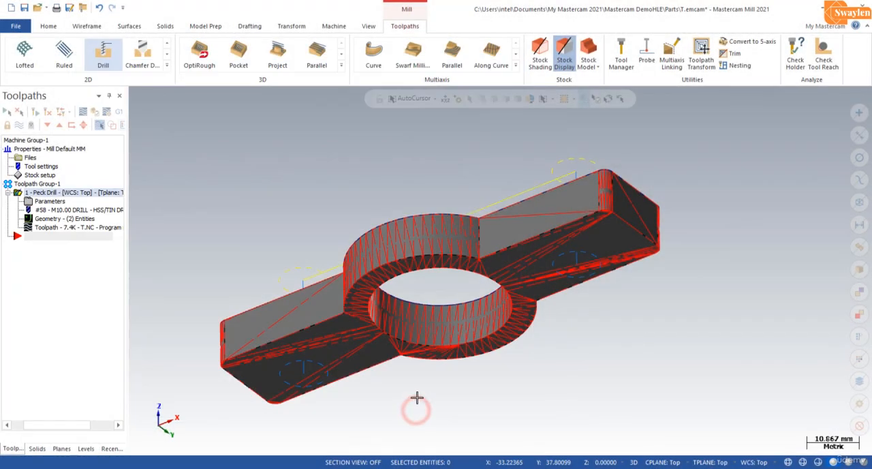
# Open the peck drill operation in Mastercam Simulator's Verify mode with the axes and wireframe hidden.
pyautogui.moveTo(391, 239); pyautogui.dragTo(444, 146, button='middle')
pyautogui.scroll(3, 443, 147)
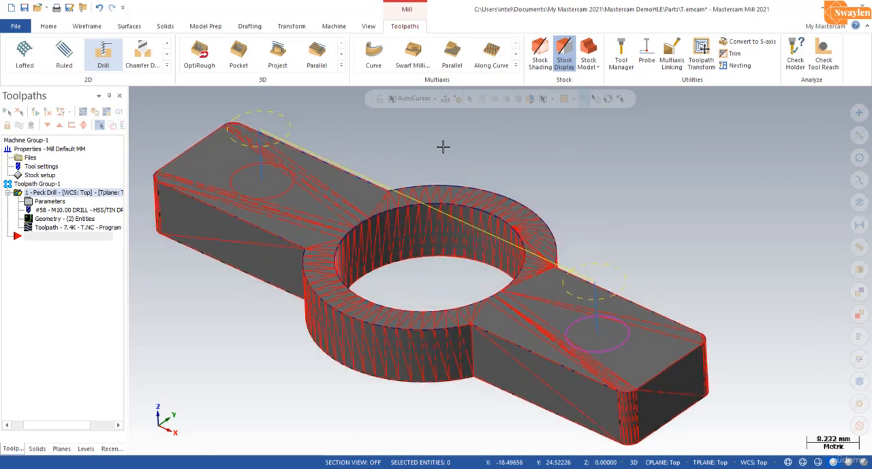
pyautogui.scroll(-1, 443, 147)
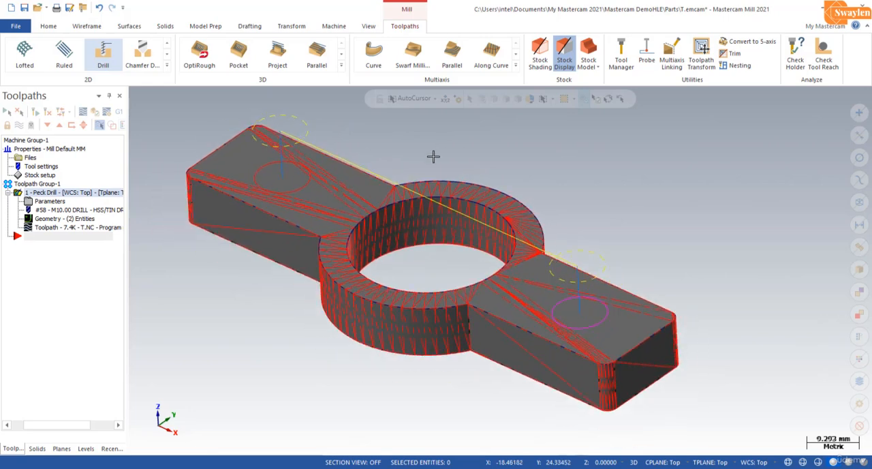
pyautogui.click(96, 113)
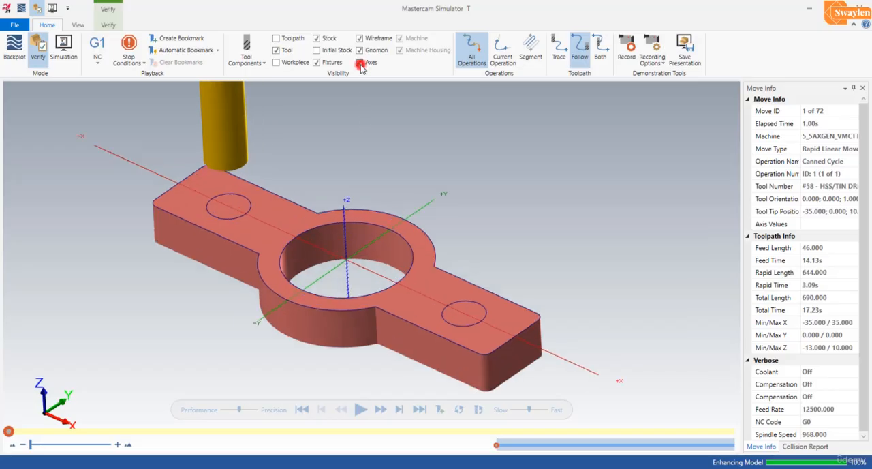
pyautogui.click(359, 62)
pyautogui.click(359, 39)
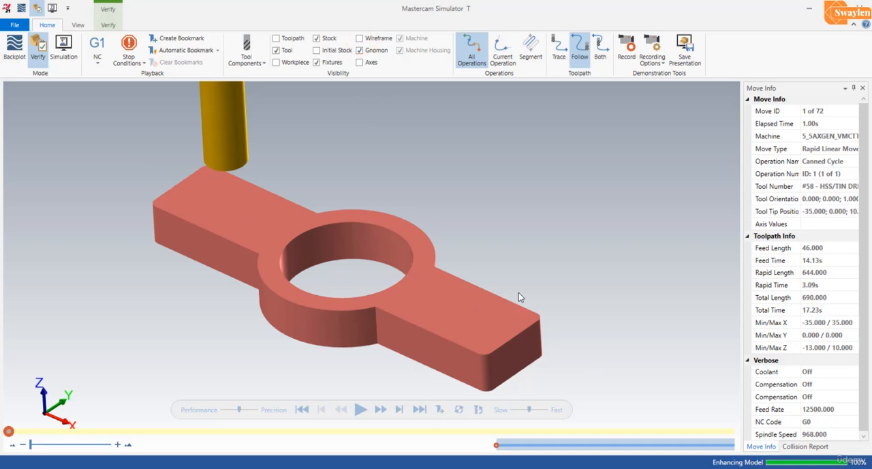
# Run the drilling simulation to the end, starting at a slow playback speed and raising it gradually.
pyautogui.click(514, 409)
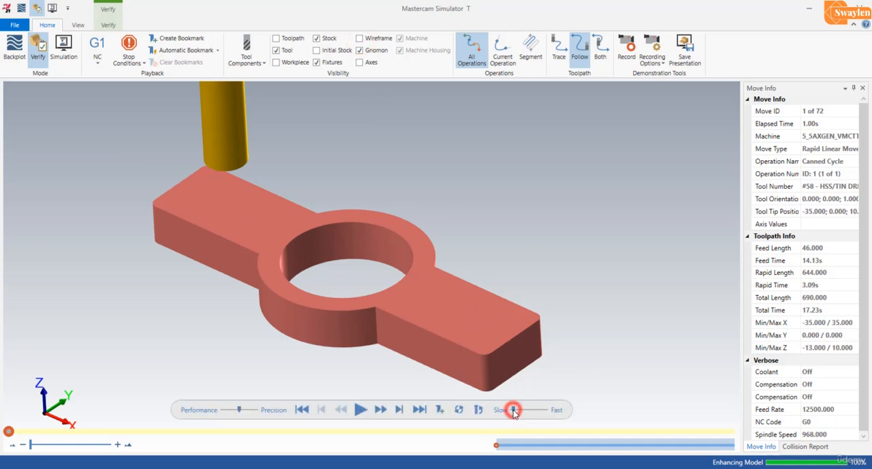
pyautogui.click(361, 409)
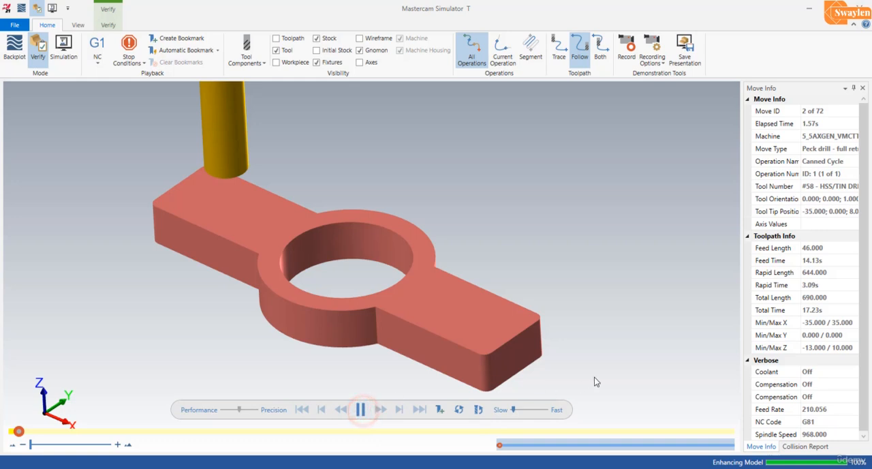
pyautogui.click(516, 411)
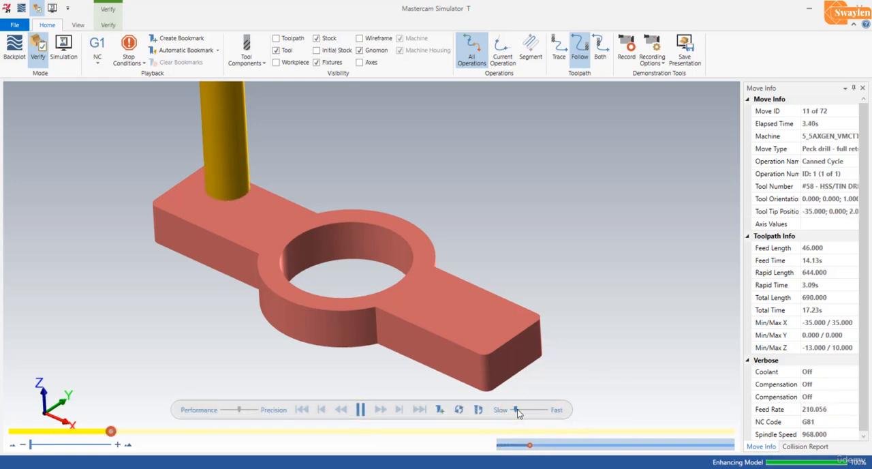
pyautogui.click(518, 411)
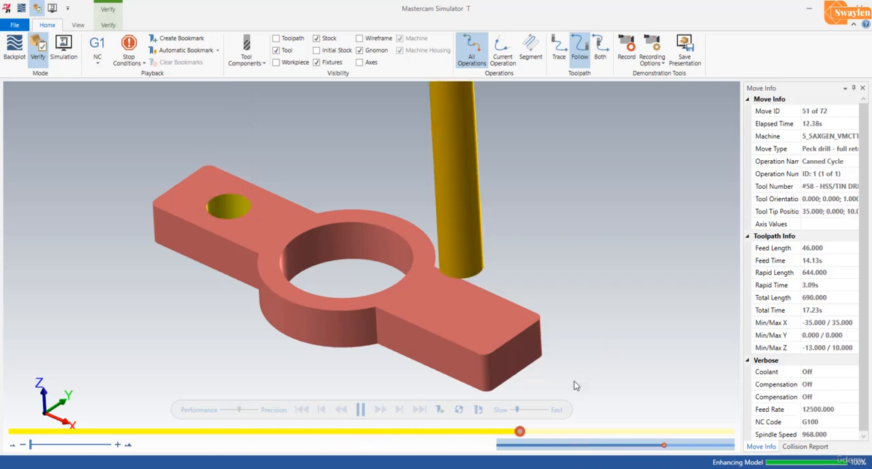
pyautogui.click(522, 410)
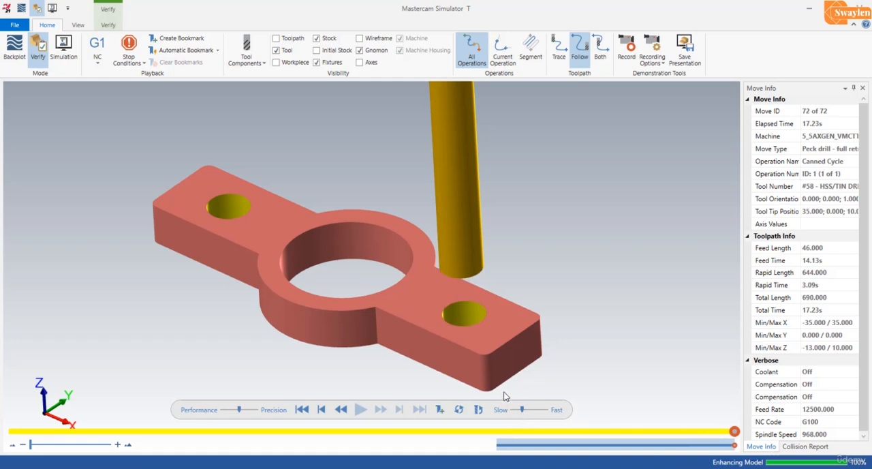
# Inspect the two drilled holes on the simulated part from different angles, and return to Mastercam Mill.
pyautogui.moveTo(304, 244)
pyautogui.mouseDown(button='middle')
pyautogui.moveTo(315, 261)
pyautogui.moveTo(308, 280)
pyautogui.moveTo(318, 205)
pyautogui.moveTo(316, 233)
pyautogui.moveTo(293, 244)
pyautogui.moveTo(304, 240)
pyautogui.mouseUp(button='middle')
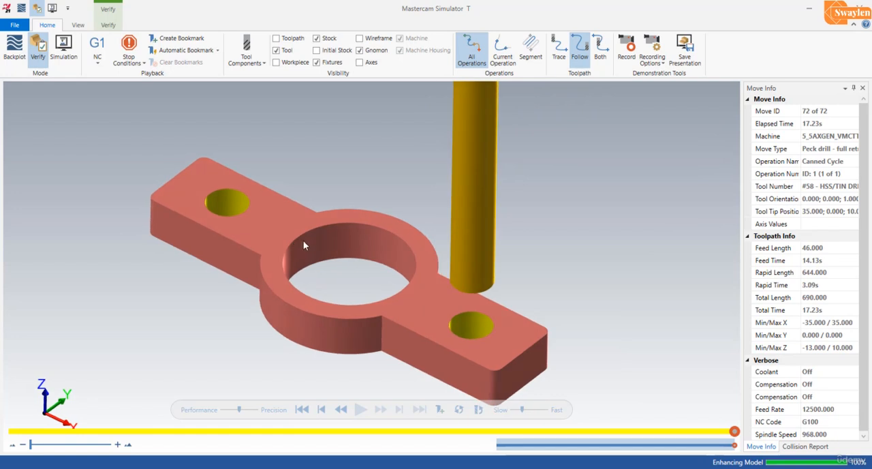
pyautogui.scroll(-3, 326, 229)
pyautogui.scroll(4, 308, 223)
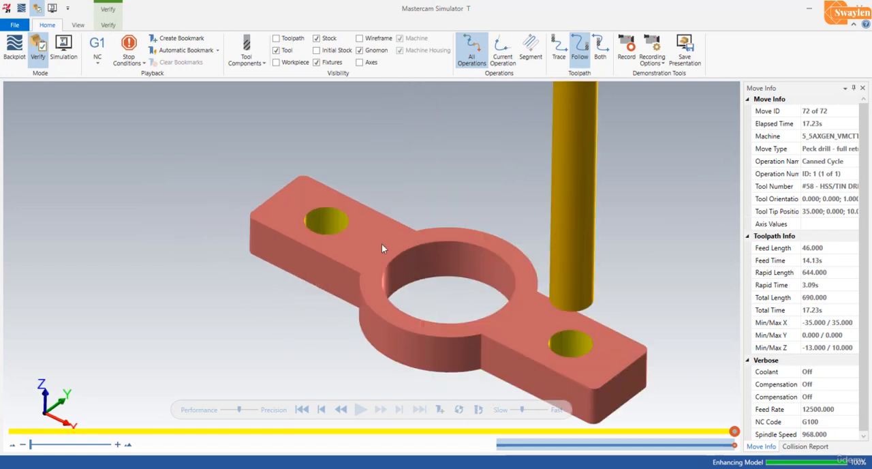
pyautogui.moveTo(386, 248); pyautogui.dragTo(434, 251, button='middle')
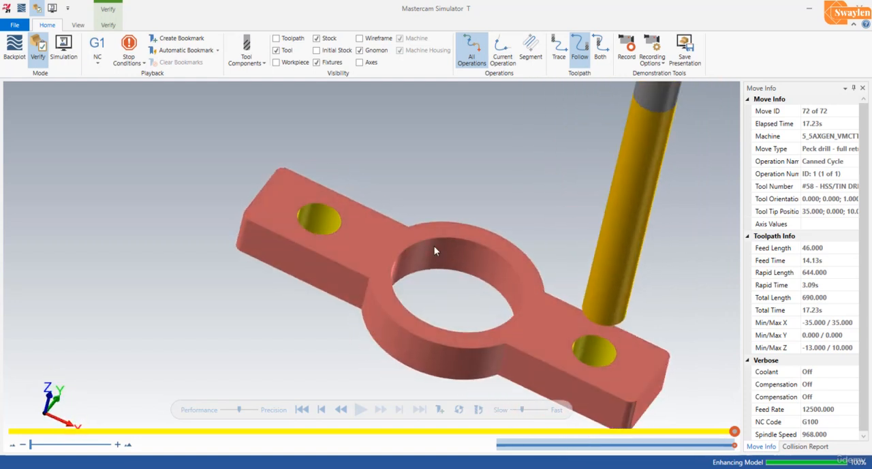
pyautogui.click(867, 16)
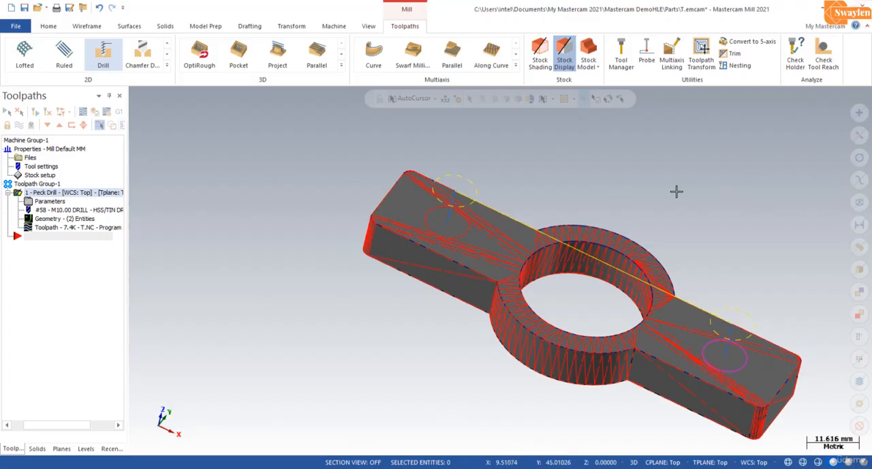
# Restore the isometric view of the part and fit it to the graphics window.
pyautogui.click(369, 26)
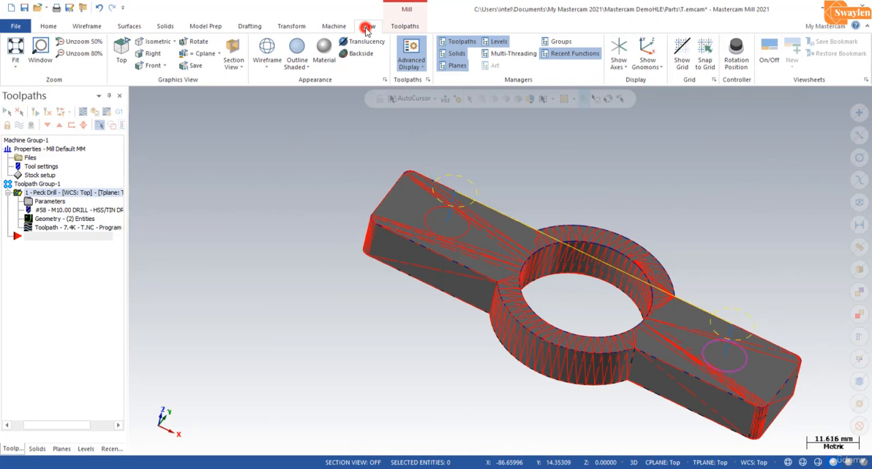
pyautogui.click(154, 41)
pyautogui.click(16, 46)
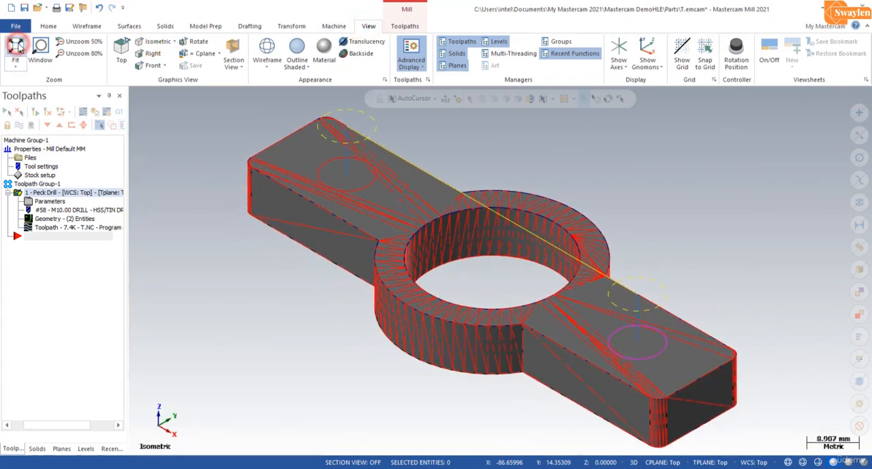